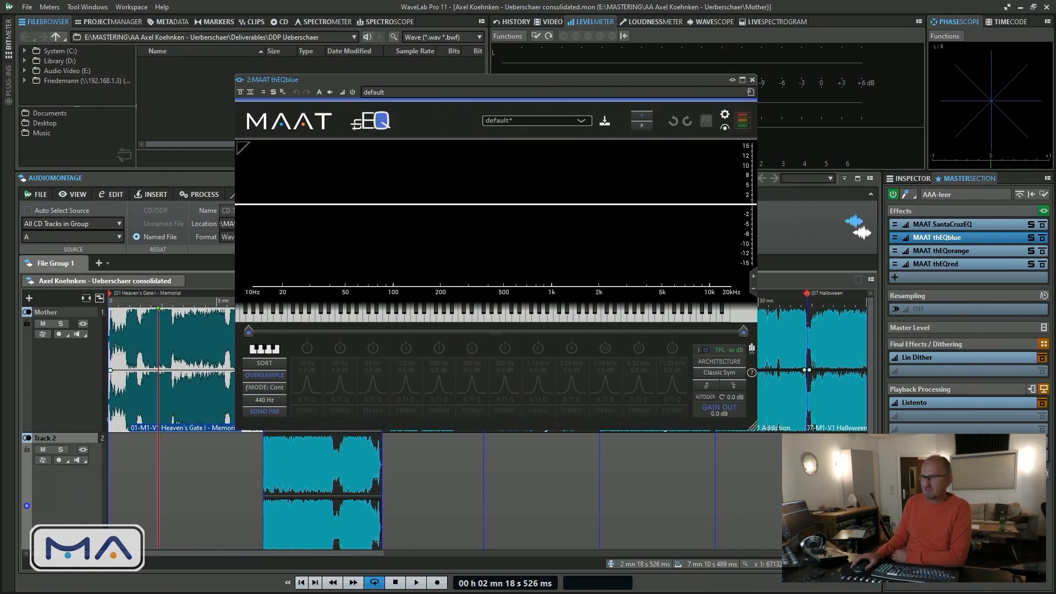
# Switch to PluginDoctor, enable the SantaCruzEQ's 20 Hz low-cut band and place the EQ window clear of the phase plot
pyautogui.hotkey('alt', 'Tab')
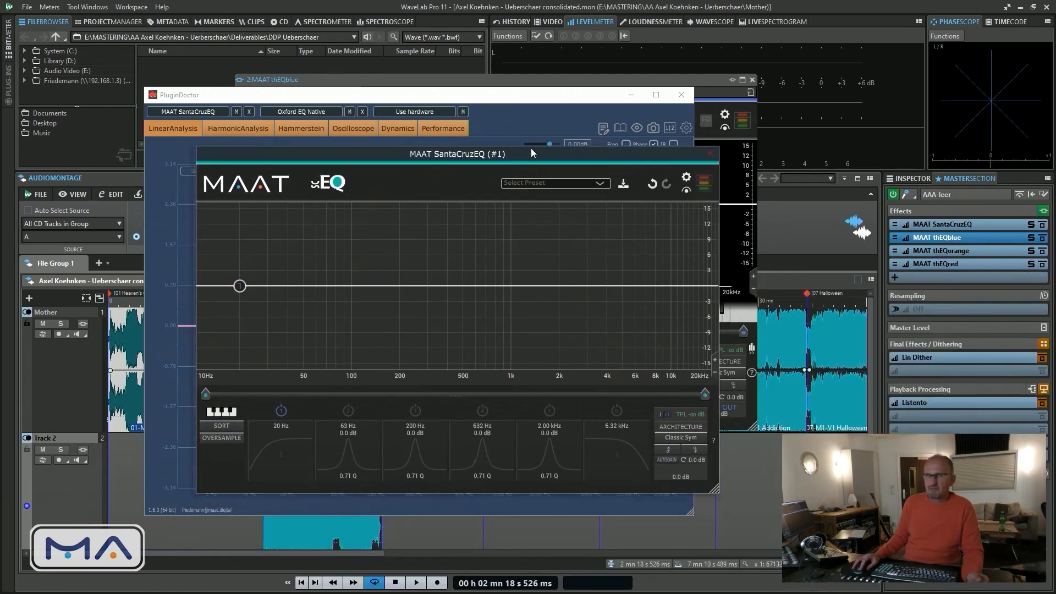
pyautogui.moveTo(531, 147); pyautogui.dragTo(714, 141)
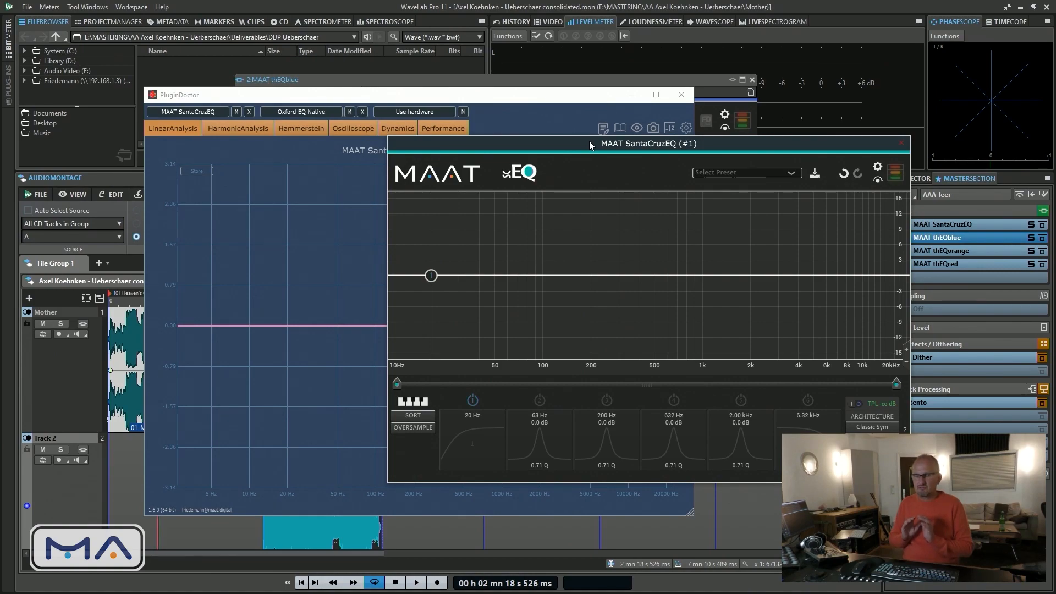
pyautogui.click(473, 401)
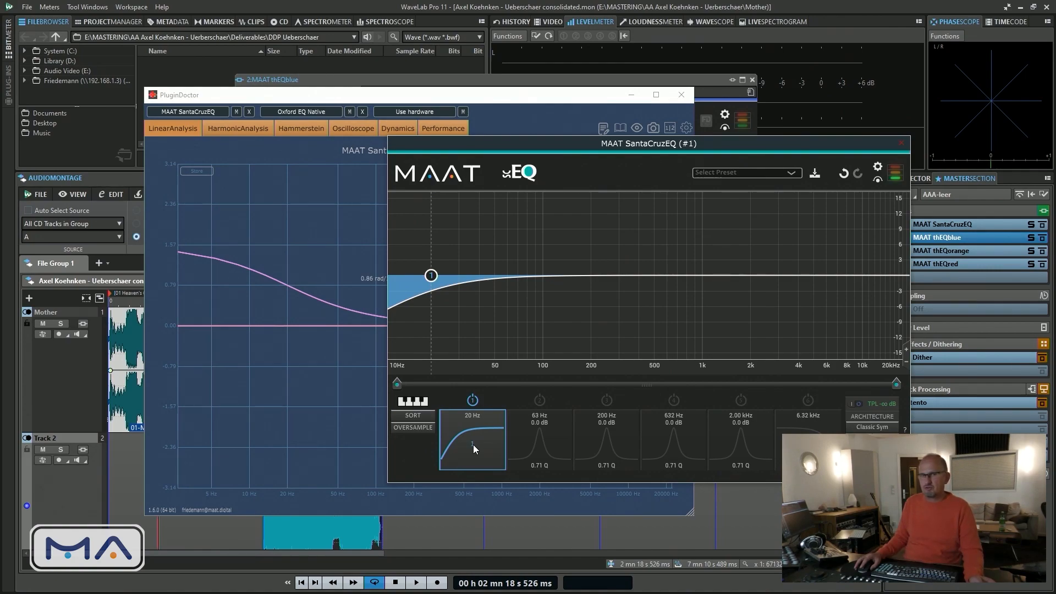
pyautogui.moveTo(524, 146); pyautogui.dragTo(639, 156)
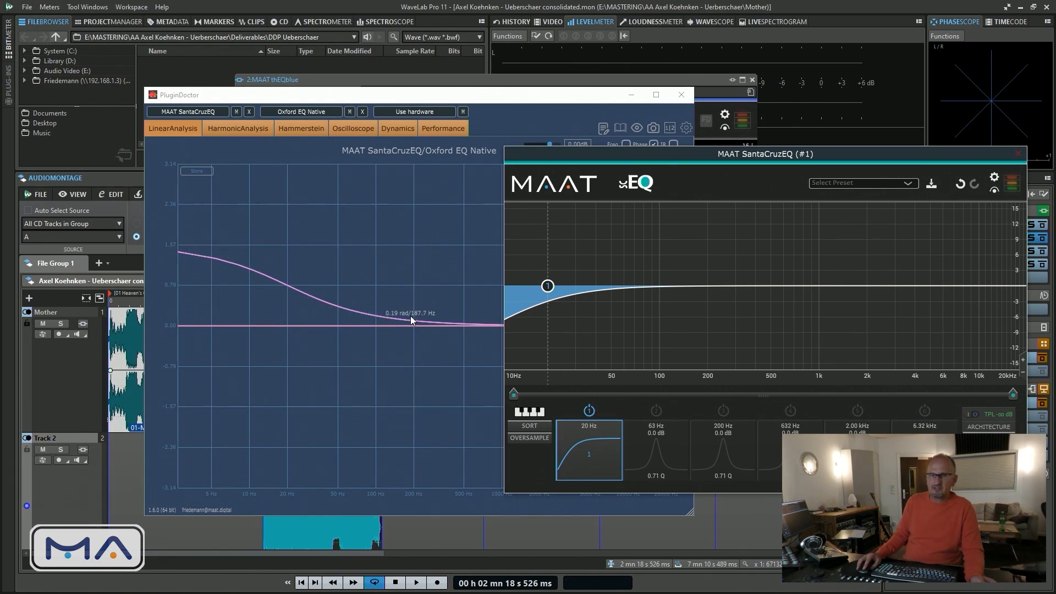
# Change the SantaCruzEQ's first band to LC2 and raise its frequency to about 175 Hz
pyautogui.click(591, 447)
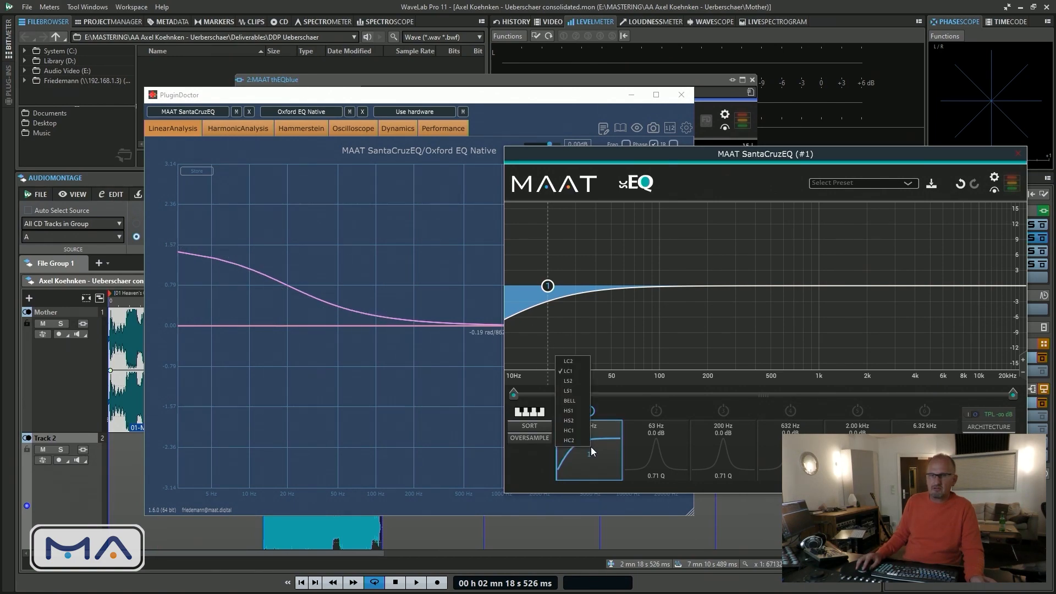
pyautogui.click(568, 361)
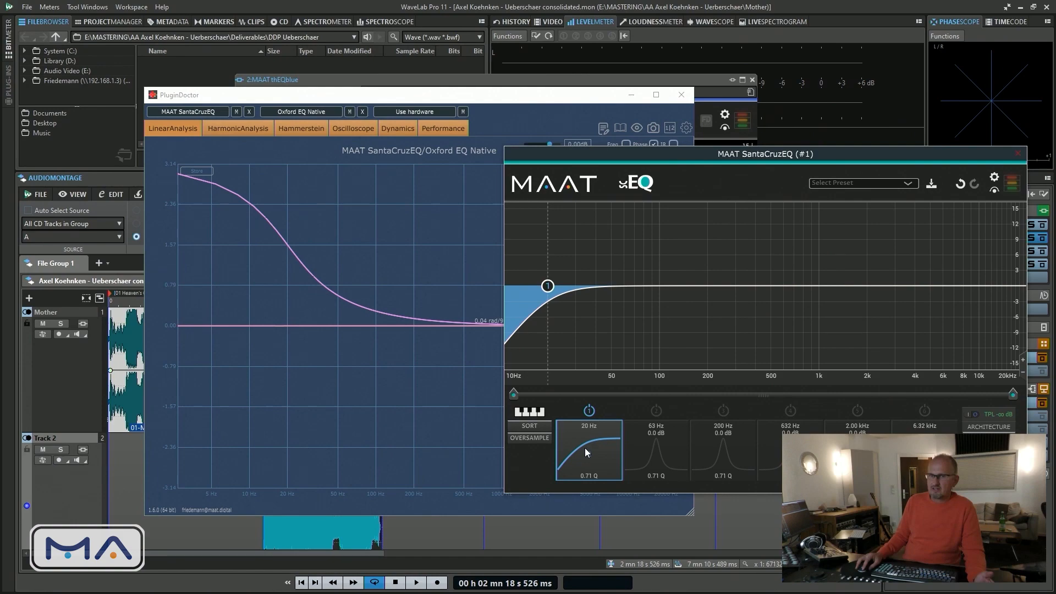
pyautogui.moveTo(584, 424); pyautogui.dragTo(584, 384)
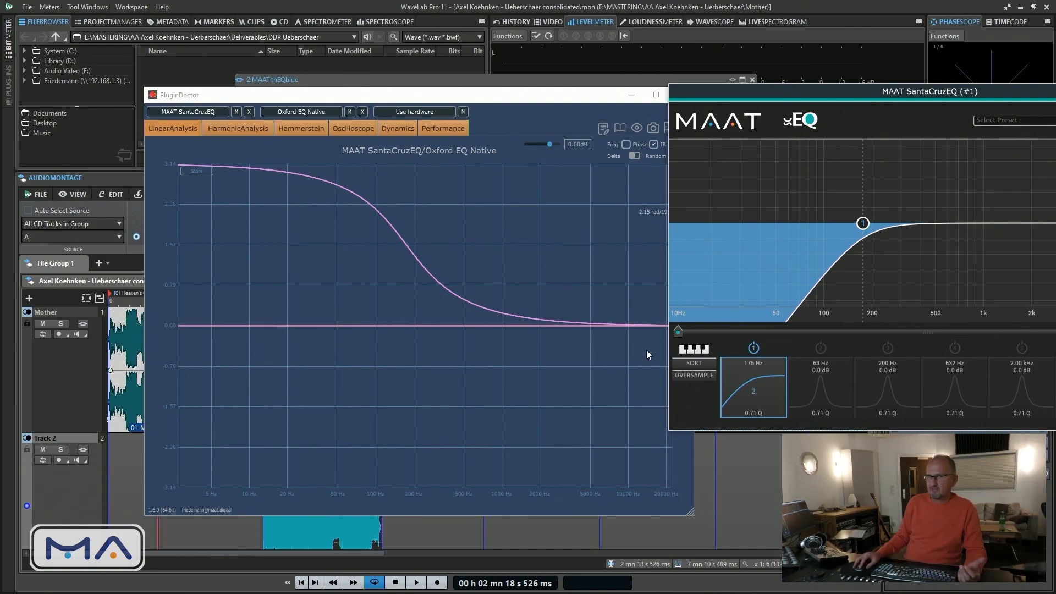
# Switch the first band back to LC1 and lower its frequency to about 31 Hz
pyautogui.click(754, 392)
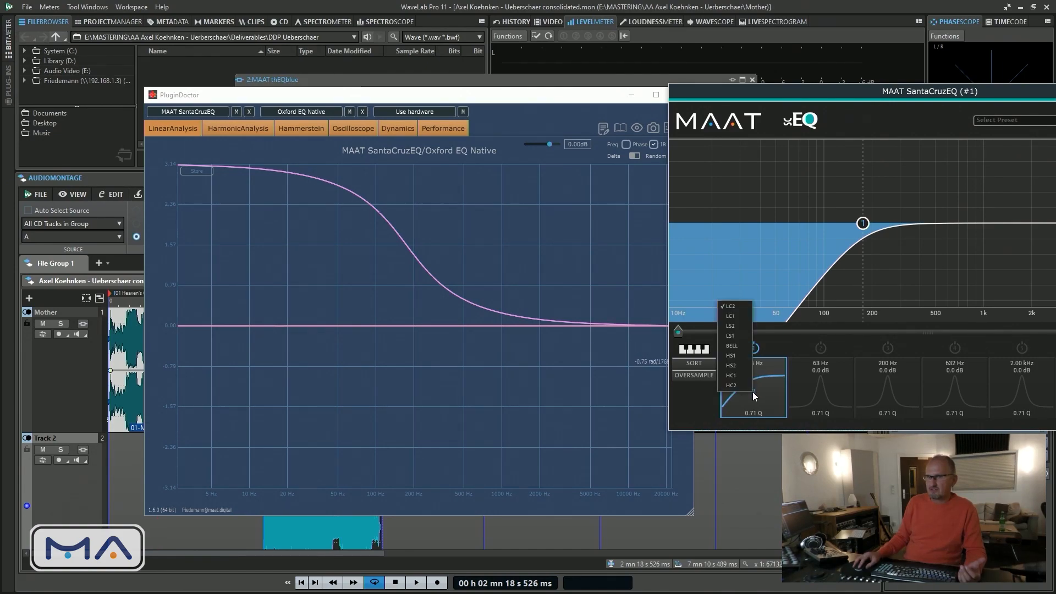
pyautogui.click(732, 317)
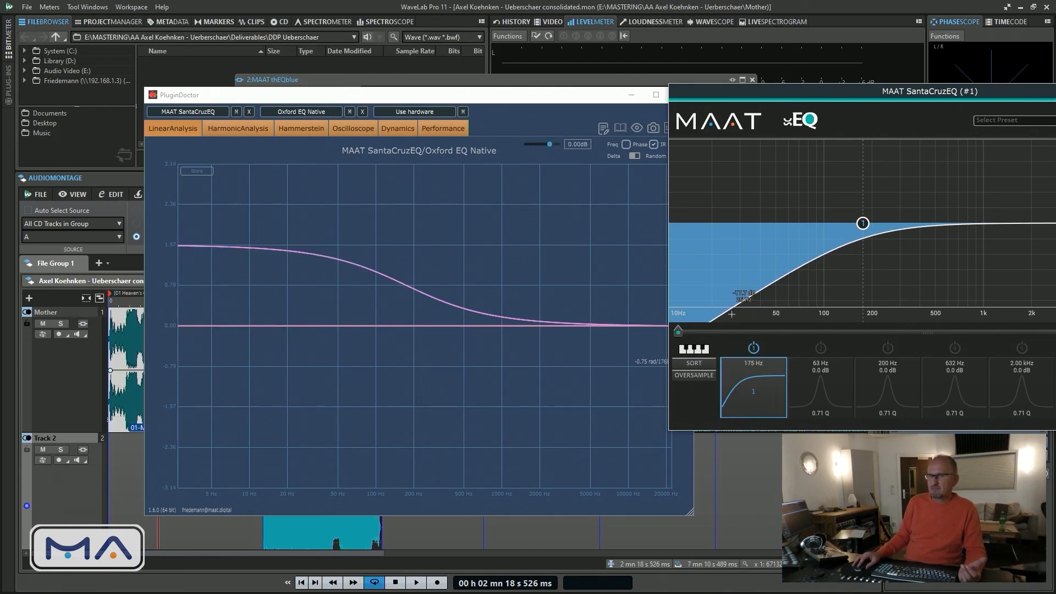
pyautogui.moveTo(754, 364); pyautogui.dragTo(753, 427)
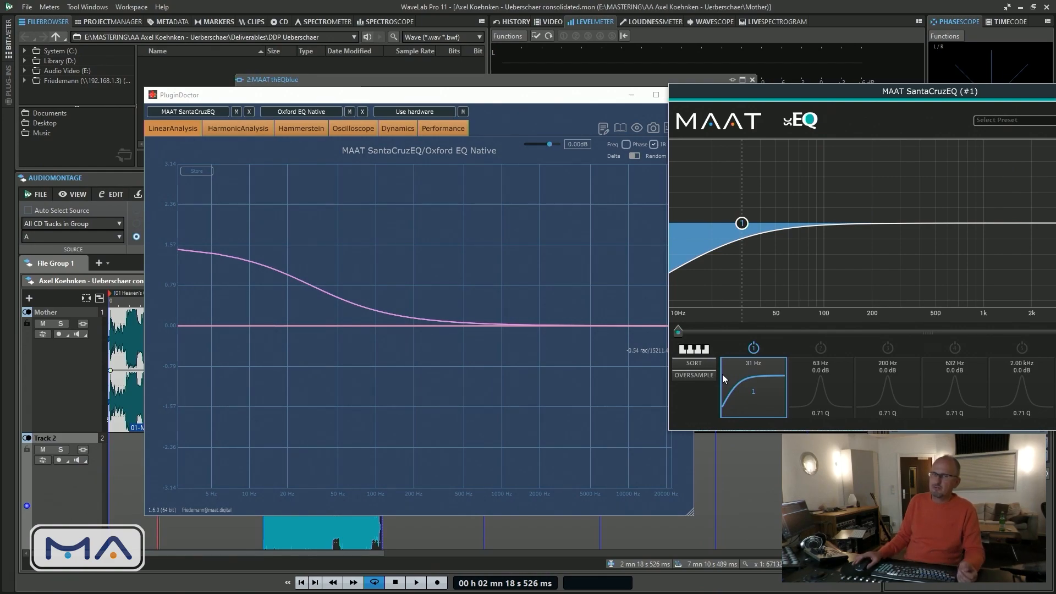
# Add a bell boost of about 6.1 dB near 804 Hz in SantaCruzEQ and uncover the phase plot
pyautogui.moveTo(908, 87); pyautogui.dragTo(589, 141)
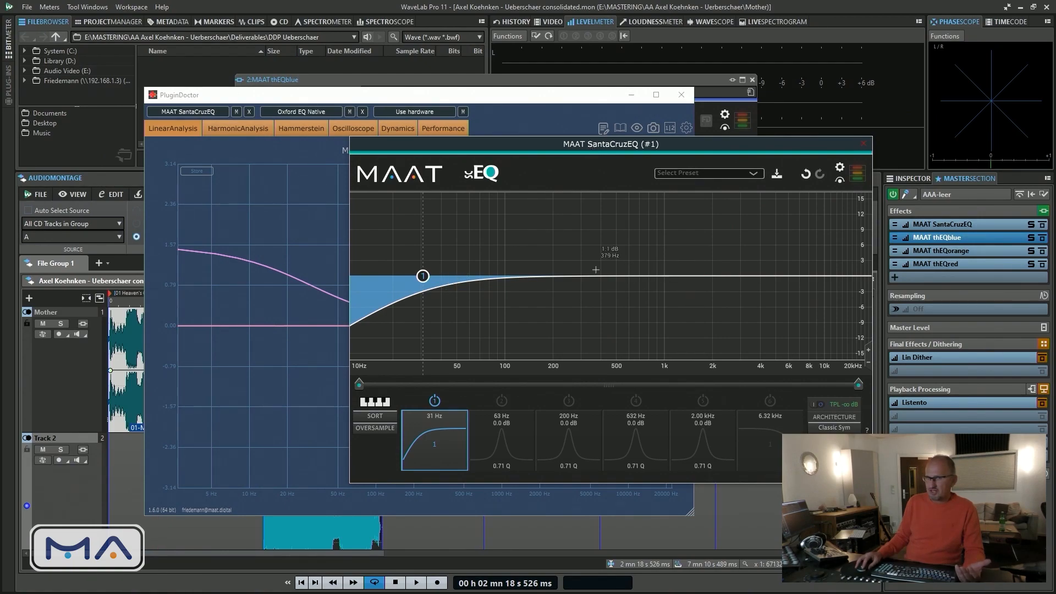
pyautogui.moveTo(607, 277); pyautogui.dragTo(649, 244)
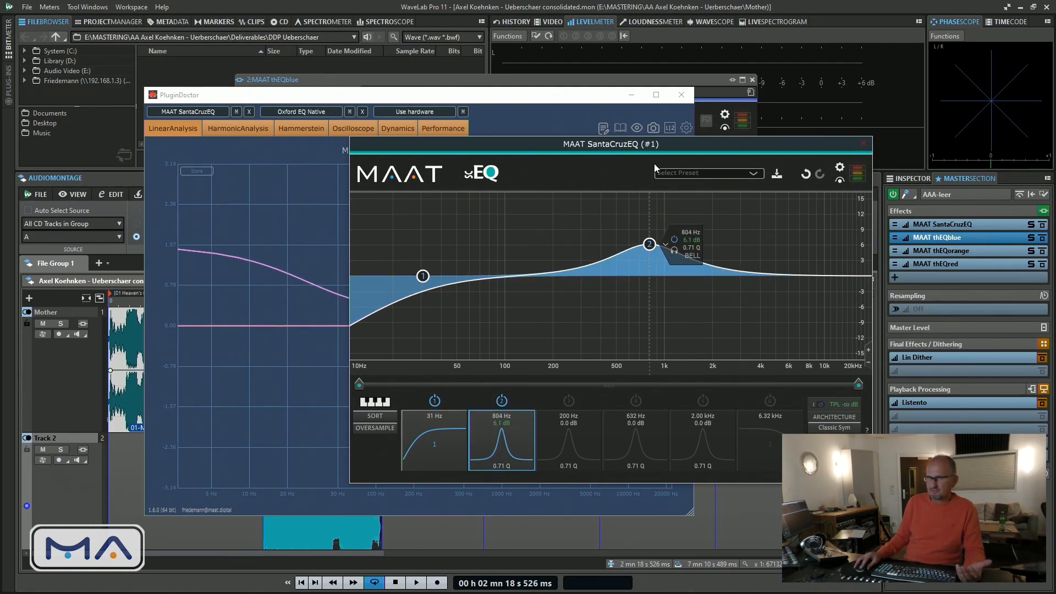
pyautogui.moveTo(664, 144); pyautogui.dragTo(1002, 70)
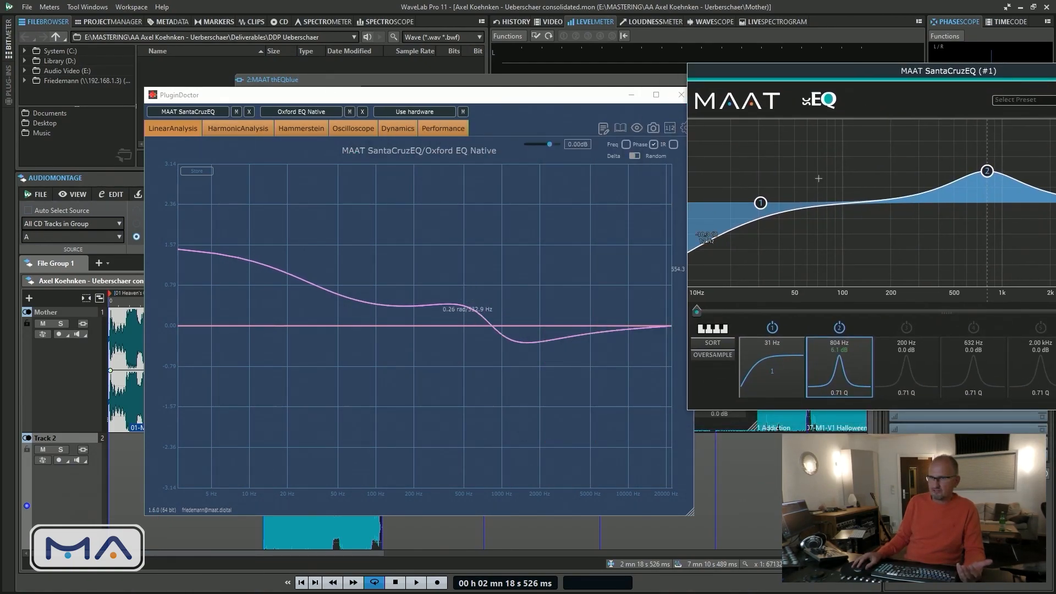
# Turn the bell band into a narrow cut of about 9.3 dB near 451 Hz with a Q of 2.82
pyautogui.moveTo(987, 171); pyautogui.dragTo(974, 249)
pyautogui.scroll(10, 973, 240)
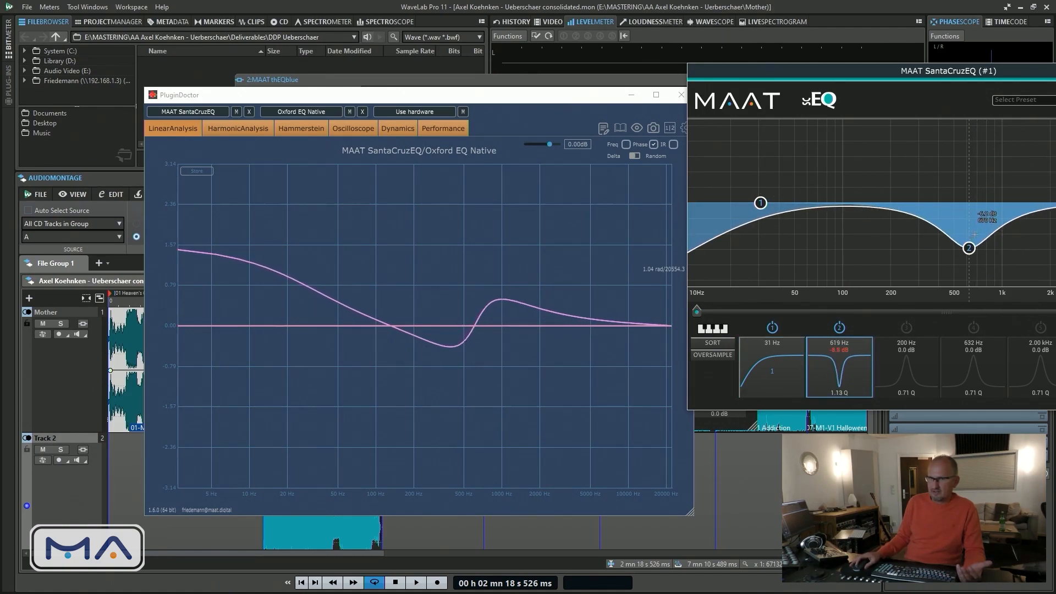
pyautogui.moveTo(970, 249); pyautogui.dragTo(947, 251)
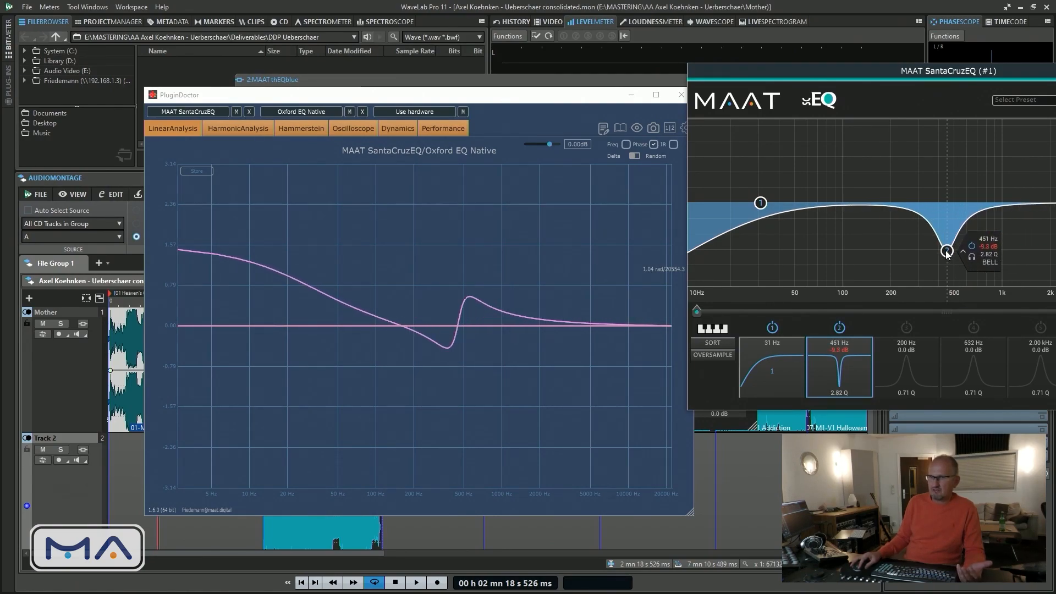
# Enable the fifth band as an HS2 high shelf and boost it about 11.9 dB near 1.59 kHz
pyautogui.moveTo(988, 70); pyautogui.dragTo(573, 78)
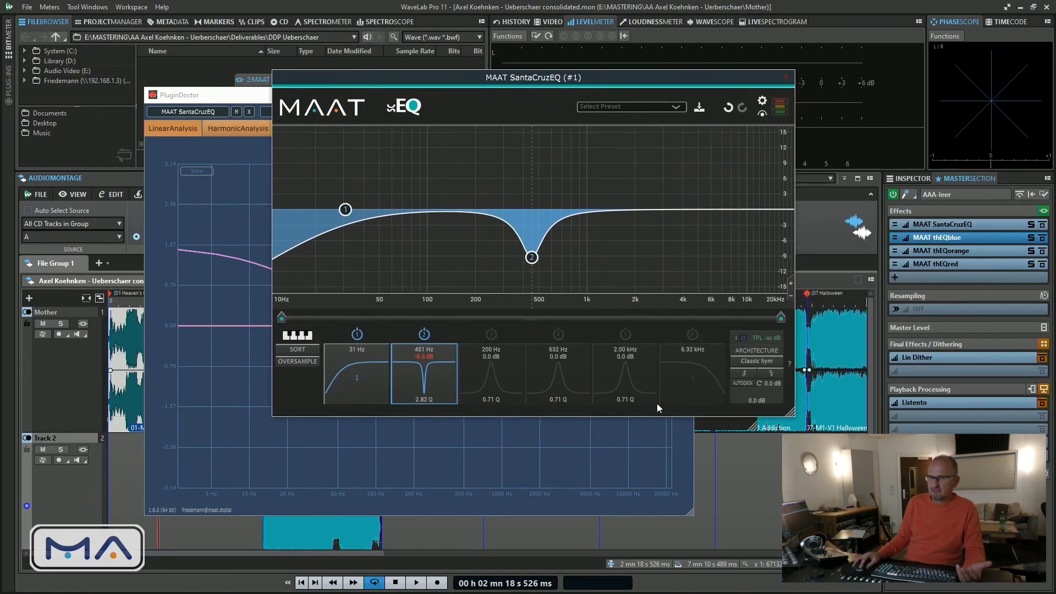
pyautogui.click(626, 379)
pyautogui.click(625, 378)
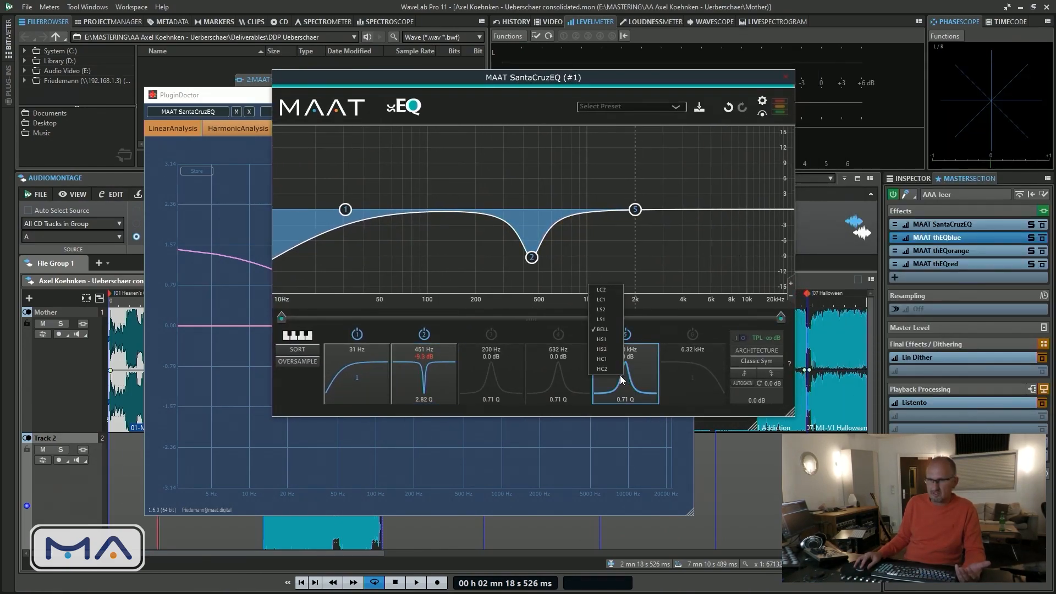
pyautogui.click(605, 350)
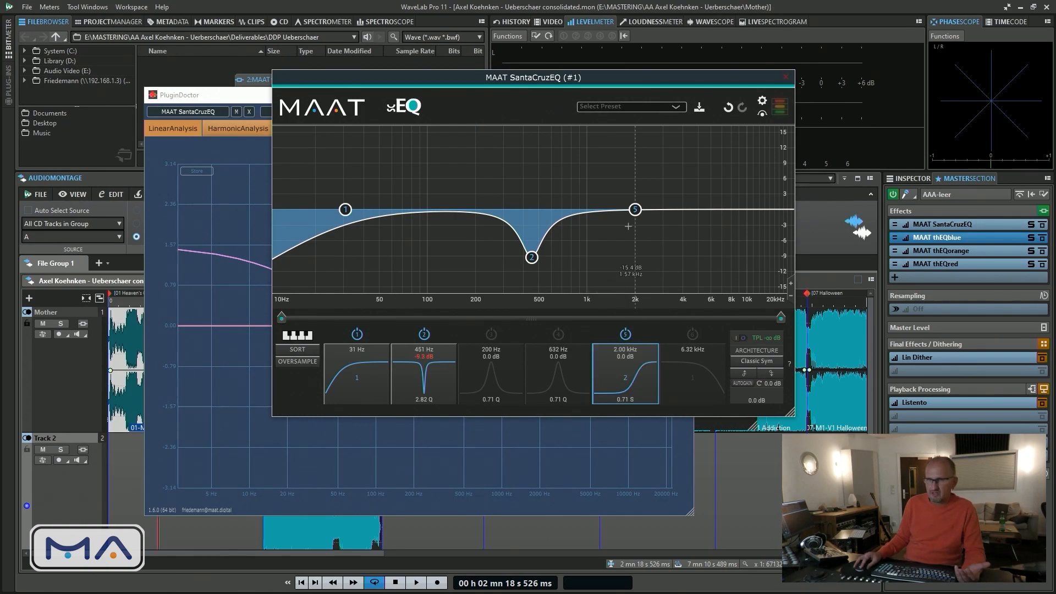
pyautogui.moveTo(635, 210); pyautogui.dragTo(620, 153)
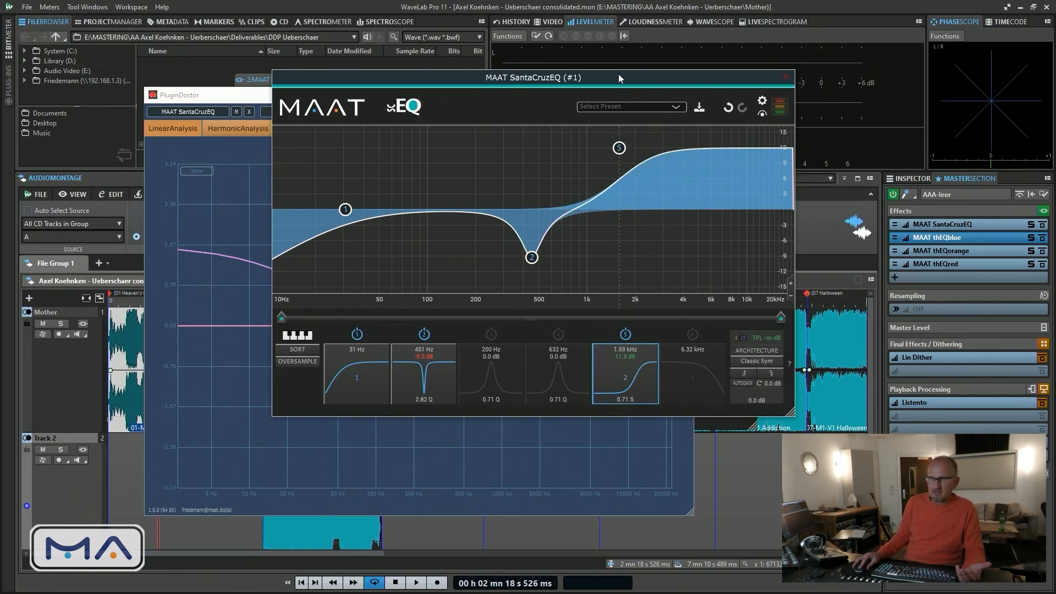
# Uncover the phase plot and move the high shelf to about 2.80 kHz with a 14.5 dB boost
pyautogui.moveTo(619, 74); pyautogui.dragTo(640, 359)
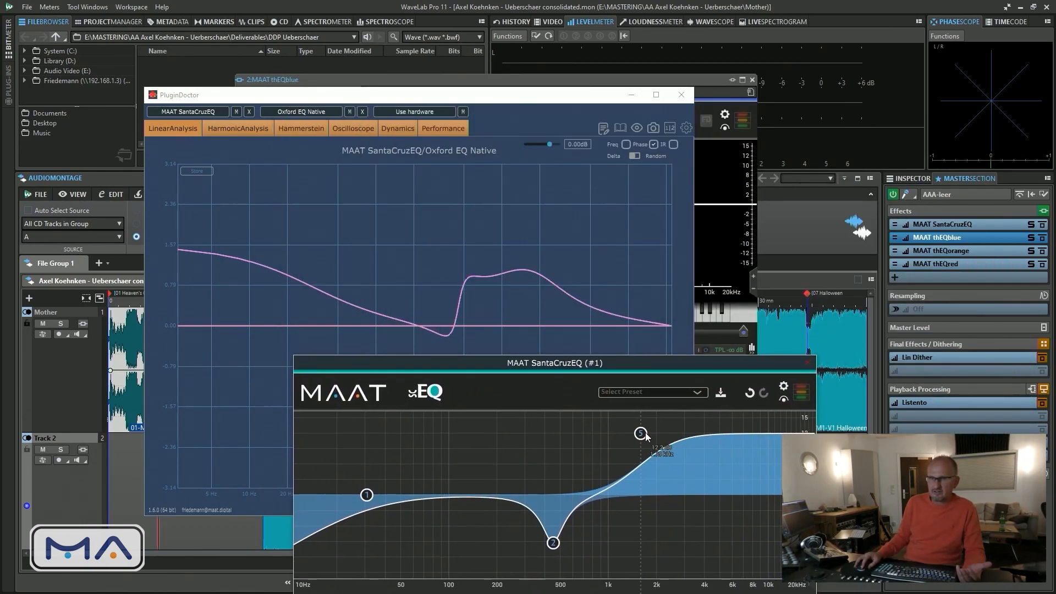
pyautogui.moveTo(640, 434); pyautogui.dragTo(682, 420)
# Disable the high-shelf and bell bands so only the low cut stays active in SantaCruzEQ
pyautogui.moveTo(638, 365); pyautogui.dragTo(593, 172)
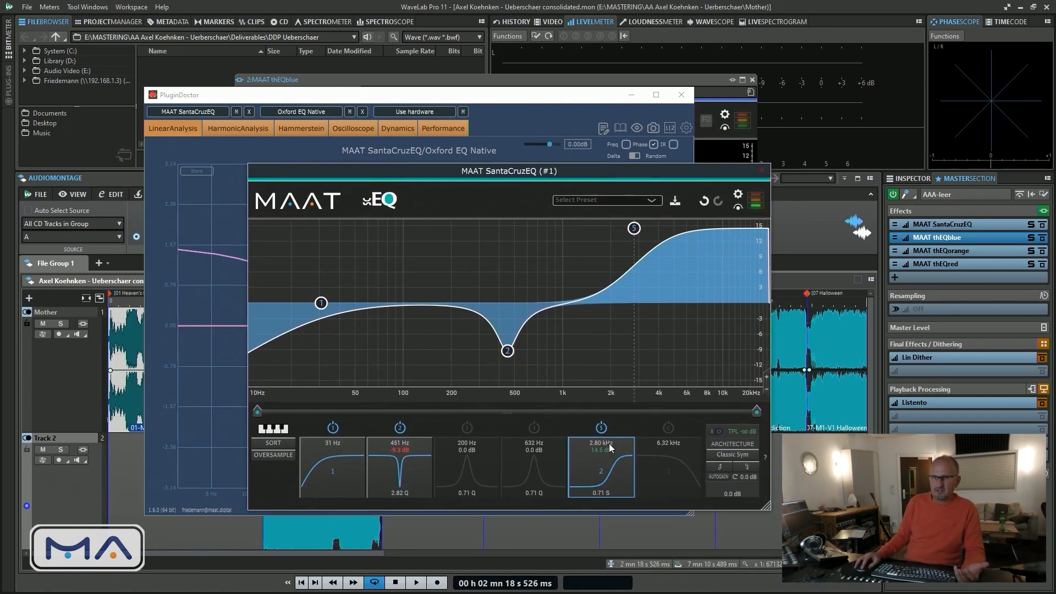
pyautogui.click(601, 428)
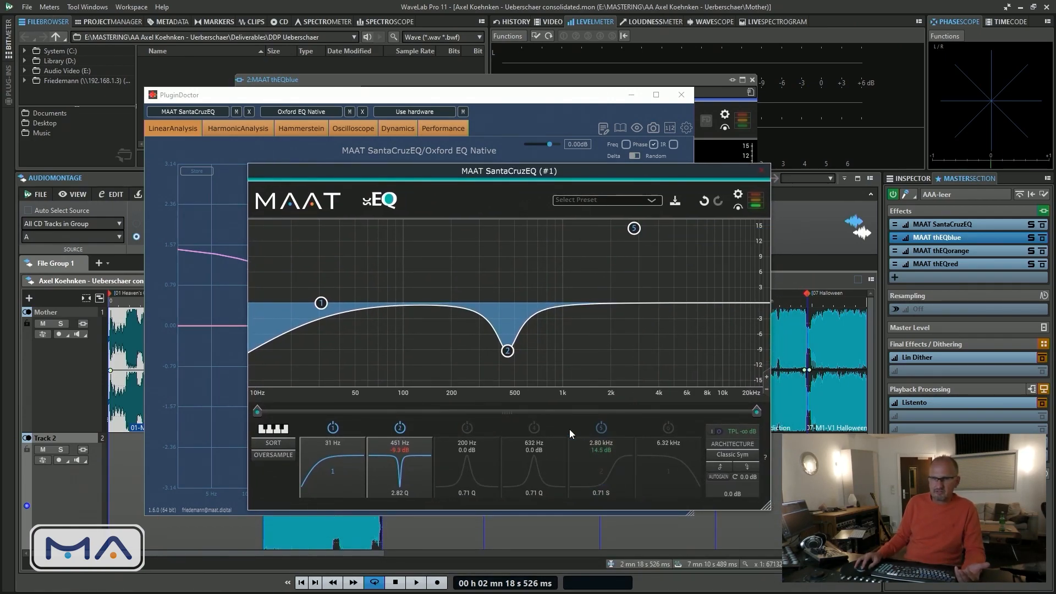
pyautogui.click(400, 427)
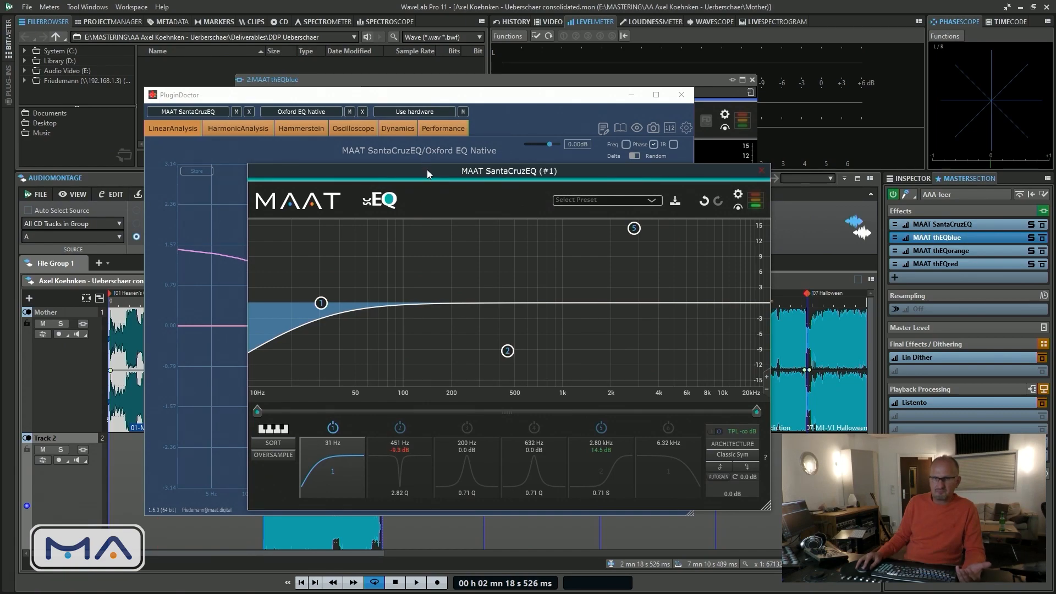
# Set the SantaCruzEQ low-cut frequency to 30 Hz and move the plug-in window off the phase plot
pyautogui.moveTo(427, 170); pyautogui.dragTo(464, 149)
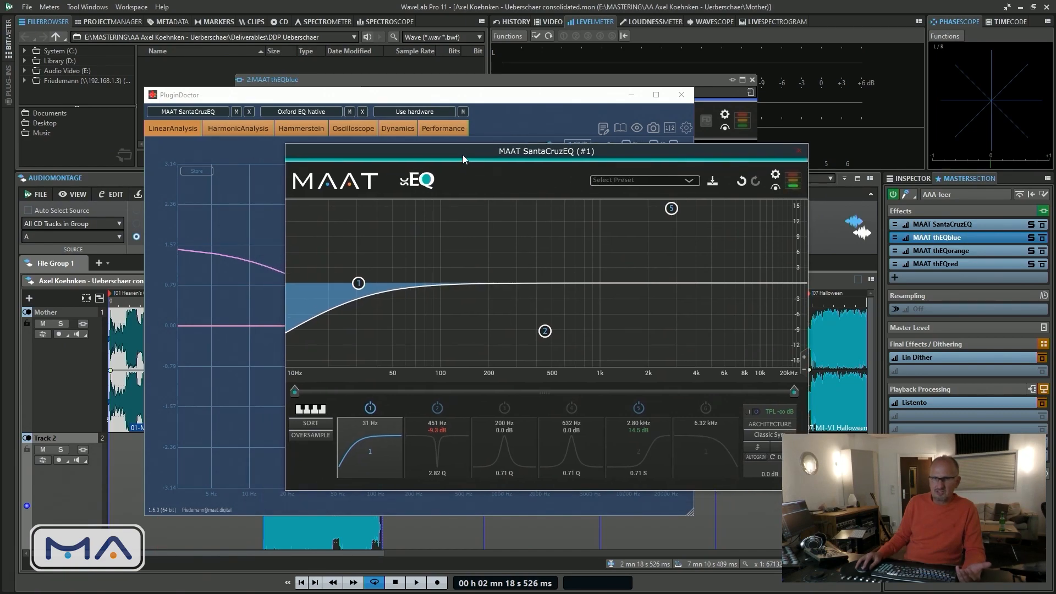
pyautogui.doubleClick(365, 424)
pyautogui.write('30')
pyautogui.press('Return')
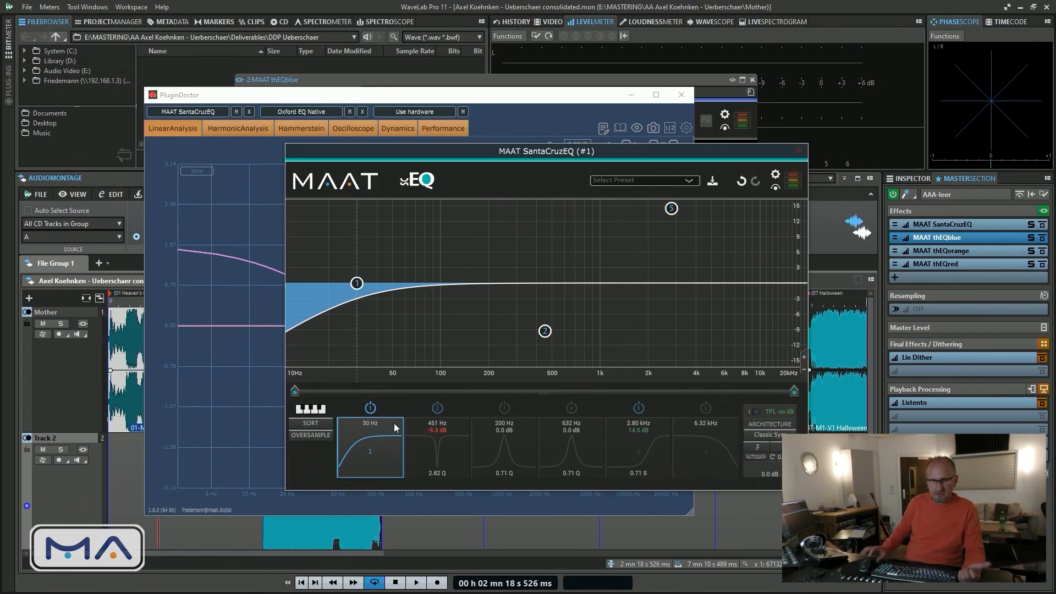
pyautogui.moveTo(564, 151); pyautogui.dragTo(1055, 100)
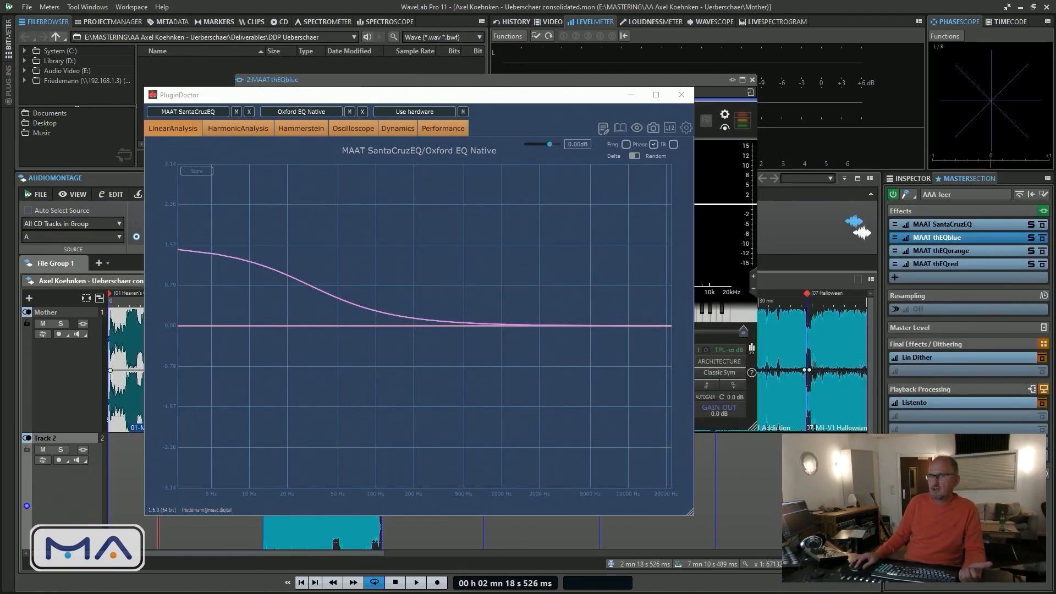
# Bring the Oxford EQ Native window beside the plot, enable its 6 dB/octave low-cut filter and set it to 30 Hz
pyautogui.moveTo(1055, 242); pyautogui.dragTo(599, 174)
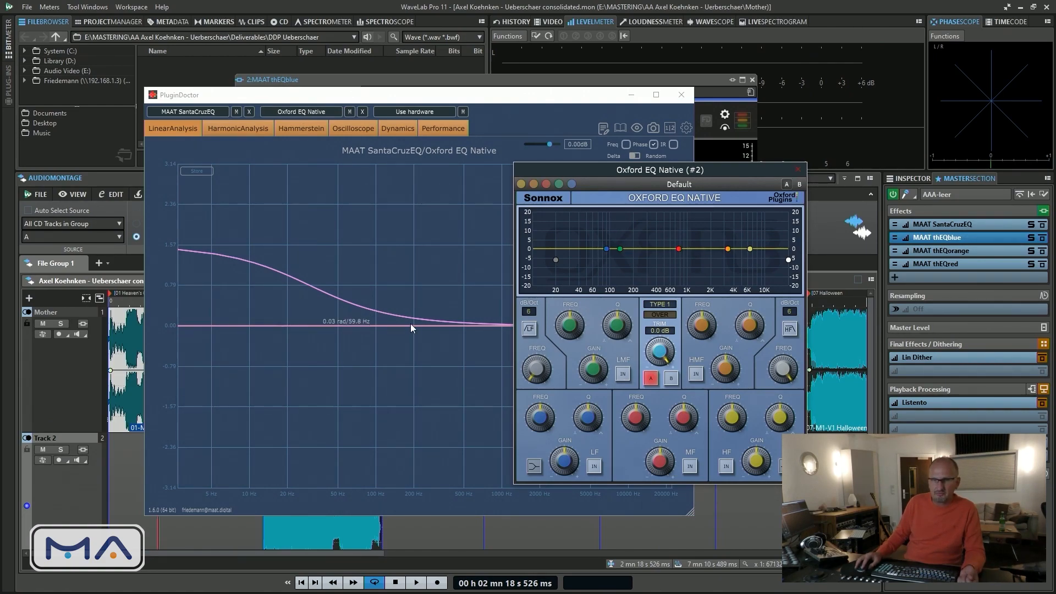
pyautogui.click(528, 330)
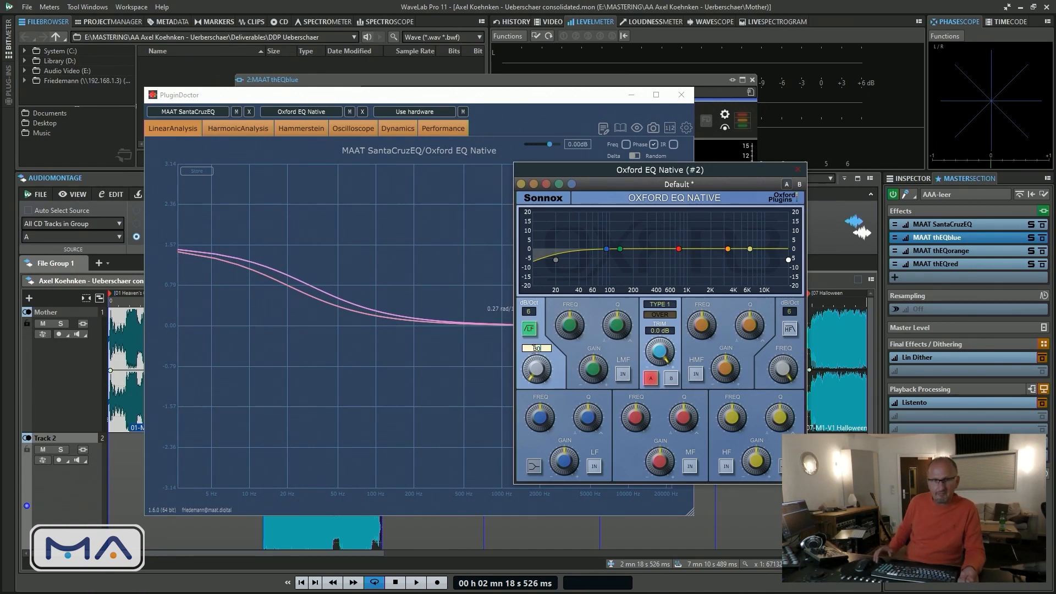
pyautogui.write('30')
pyautogui.press('Return')
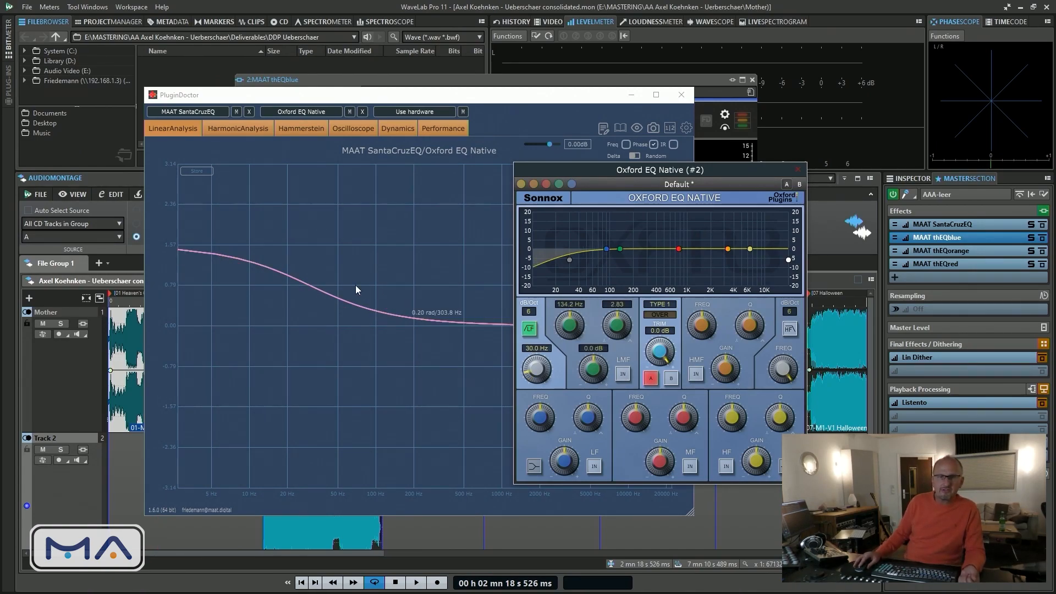
# Toggle the Oxford EQ's low-cut filter off and on repeatedly to compare its phase curve with the SantaCruzEQ's
pyautogui.click(530, 330)
pyautogui.click(530, 330)
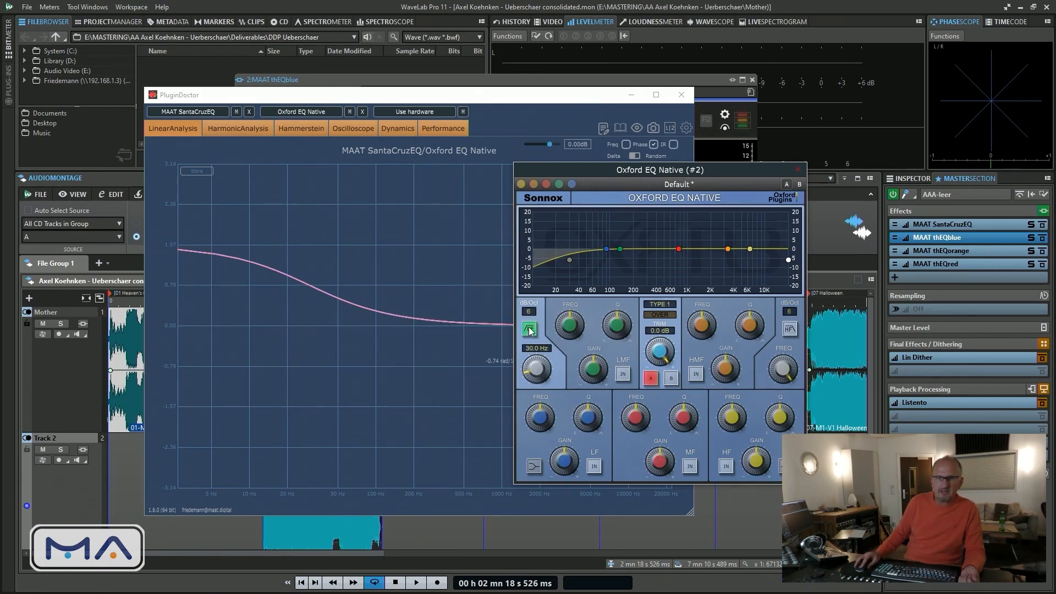
pyautogui.click(530, 330)
pyautogui.click(531, 331)
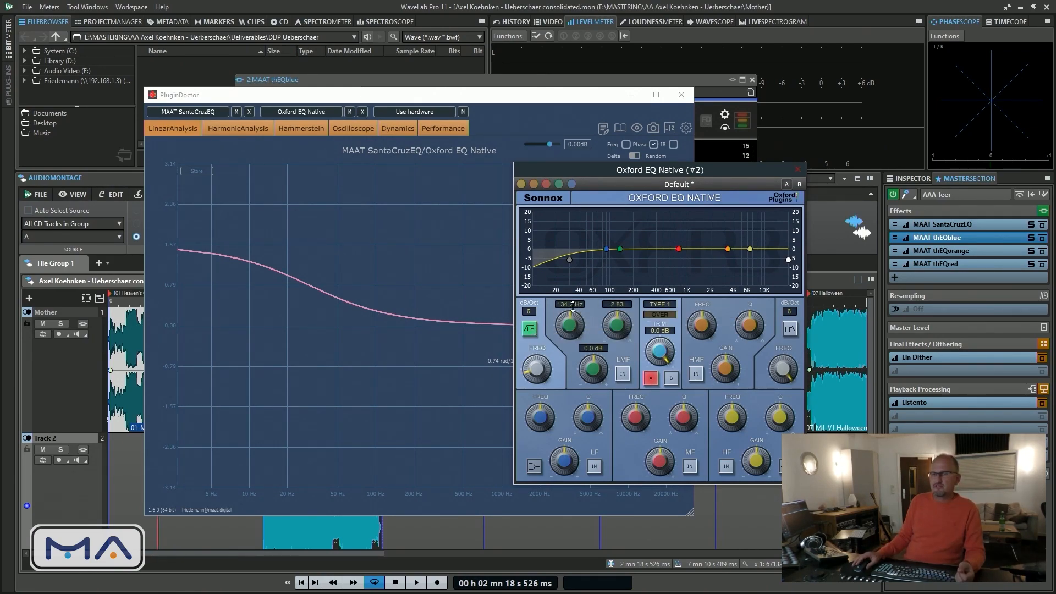
# Close the Oxford EQ Native window and return to the MAAT thEQblue plug-in in WaveLab
pyautogui.click(798, 172)
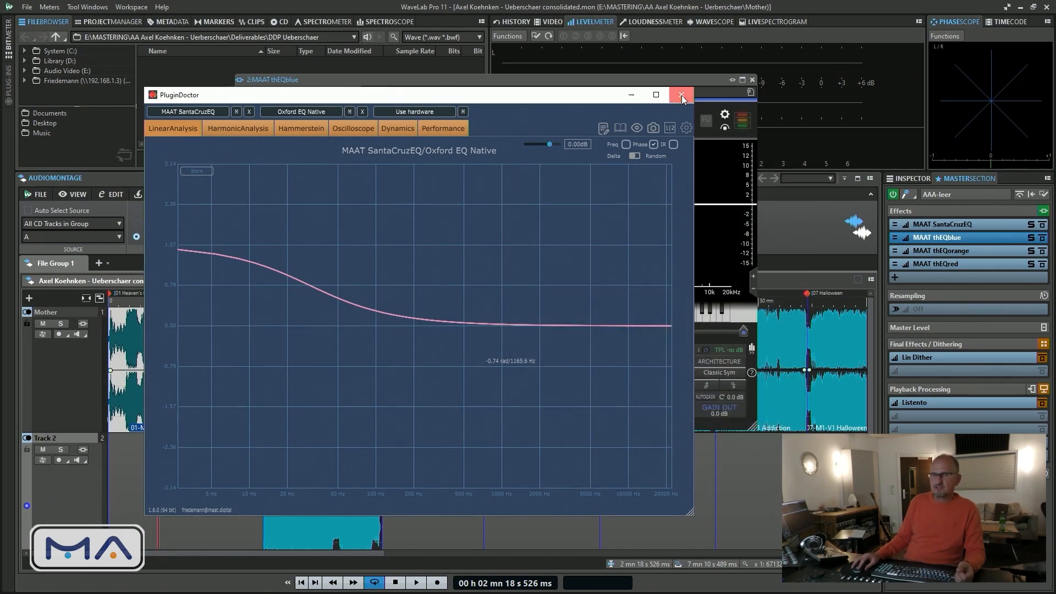
pyautogui.click(470, 82)
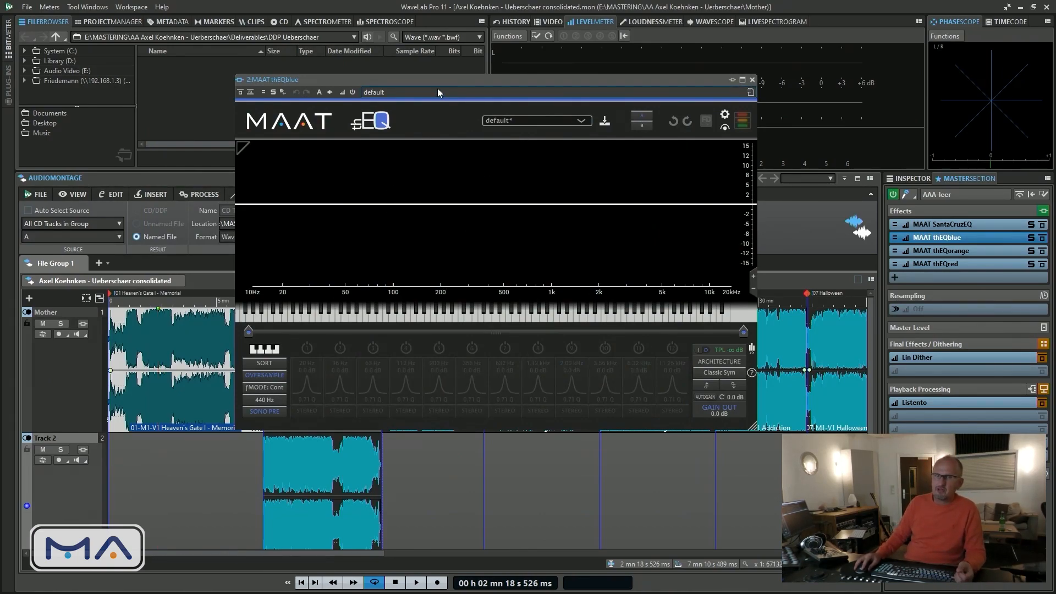
# Reposition the thEQblue window and add a bell cut of about 7.3 dB near 152 Hz
pyautogui.moveTo(437, 83); pyautogui.dragTo(455, 118)
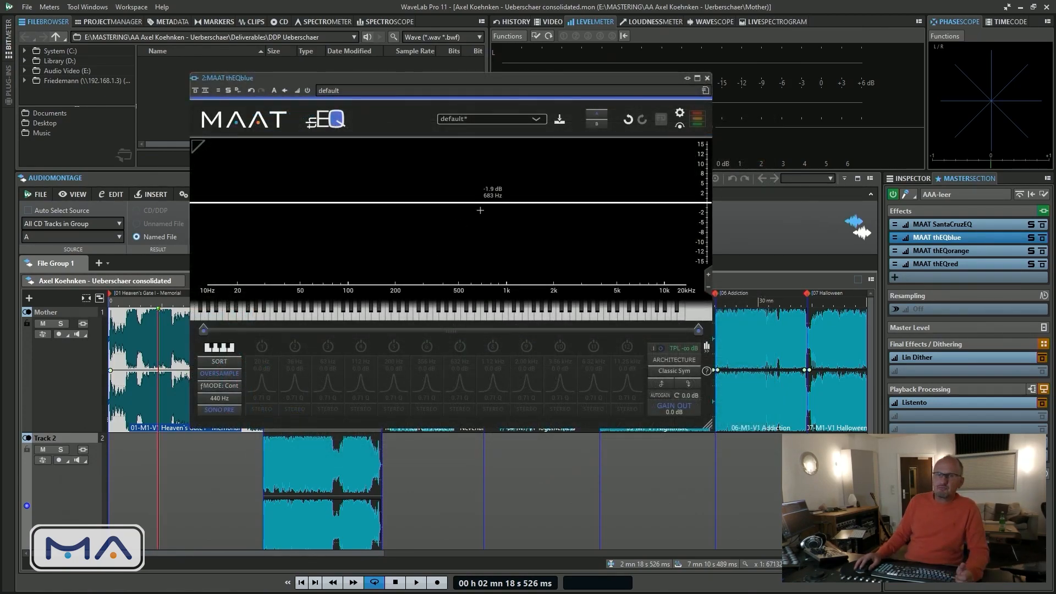
pyautogui.doubleClick(516, 204)
pyautogui.moveTo(516, 204); pyautogui.dragTo(378, 228)
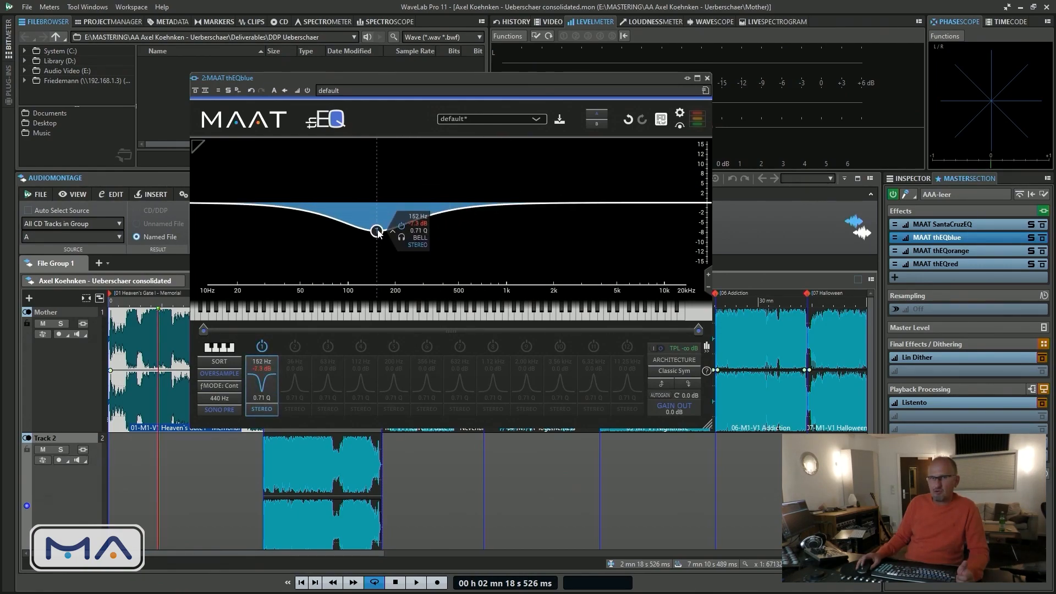
# Narrow the bell cut to a Q of about 8.49 and deepen it near 170 Hz
pyautogui.scroll(10, 377, 228)
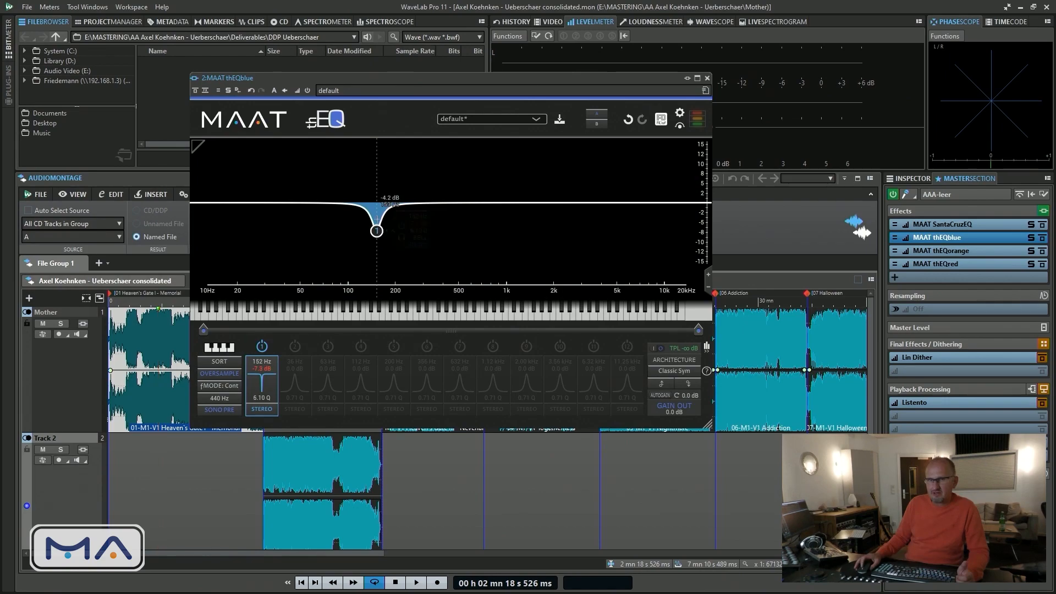
pyautogui.moveTo(377, 230); pyautogui.dragTo(385, 269)
pyautogui.scroll(5, 384, 269)
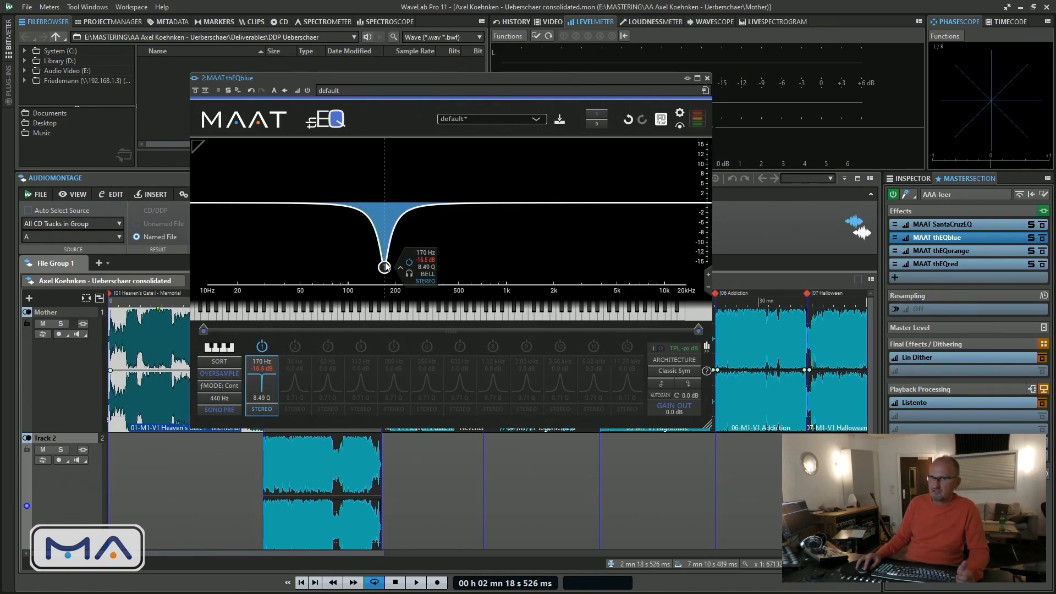
# Turn band 1 into a broad mono bell boost of about 2.2 dB near 6.02 kHz with a Q of about 0.61
pyautogui.moveTo(385, 270); pyautogui.dragTo(547, 196)
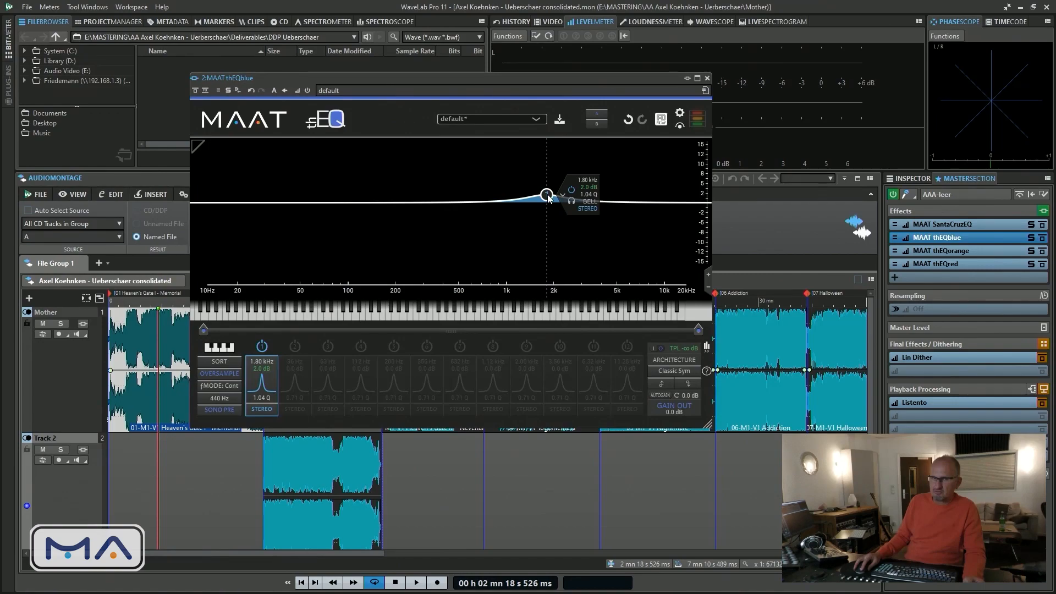
pyautogui.click(262, 409)
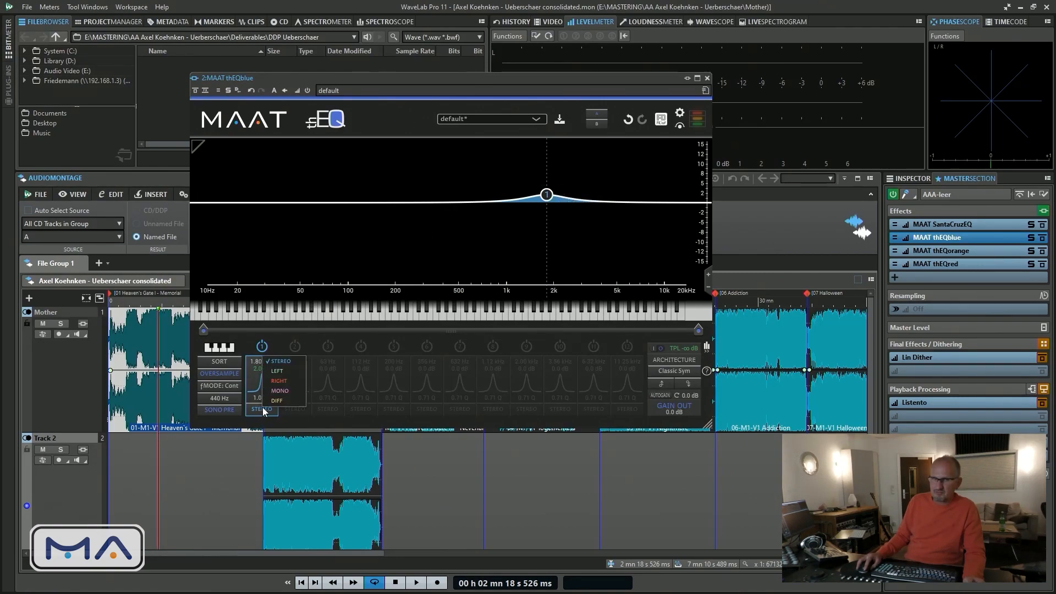
pyautogui.click(264, 391)
pyautogui.moveTo(546, 196)
pyautogui.mouseDown()
pyautogui.moveTo(538, 184)
pyautogui.moveTo(557, 183)
pyautogui.moveTo(563, 200)
pyautogui.mouseUp()
pyautogui.scroll(-5, 544, 193)
pyautogui.moveTo(555, 196); pyautogui.dragTo(629, 198)
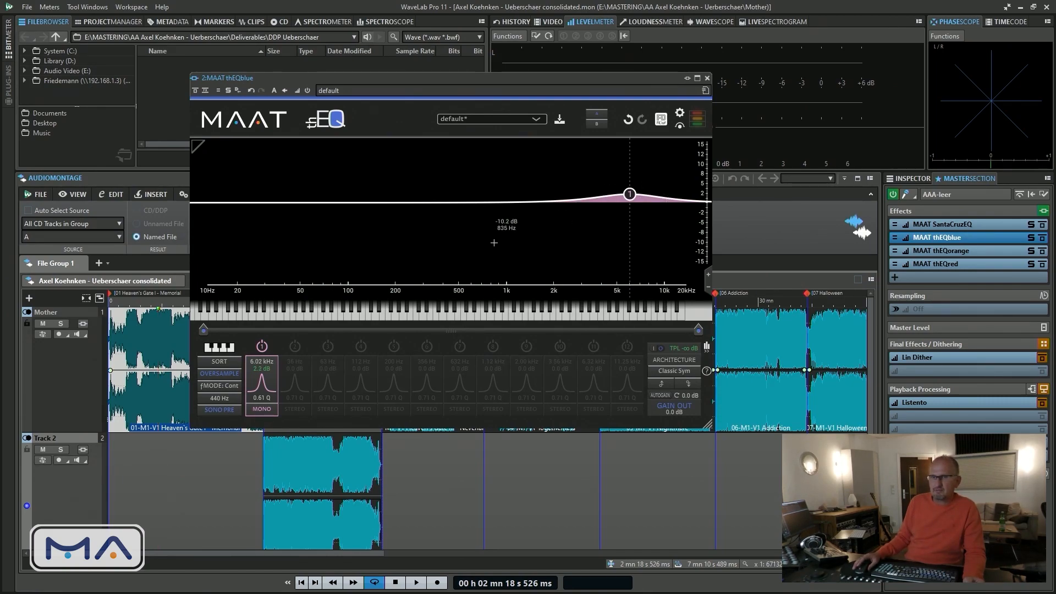
# Activate band 10 as an HS2 high shelf on the DIFF channel with a boost of about 1.5 dB near 2.60 kHz
pyautogui.click(556, 380)
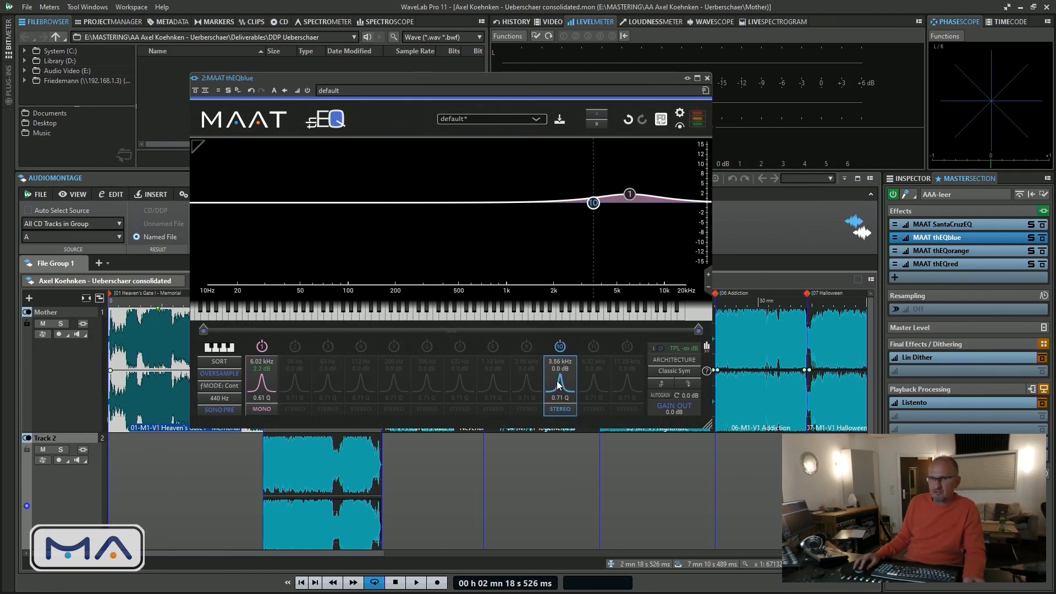
pyautogui.click(558, 381)
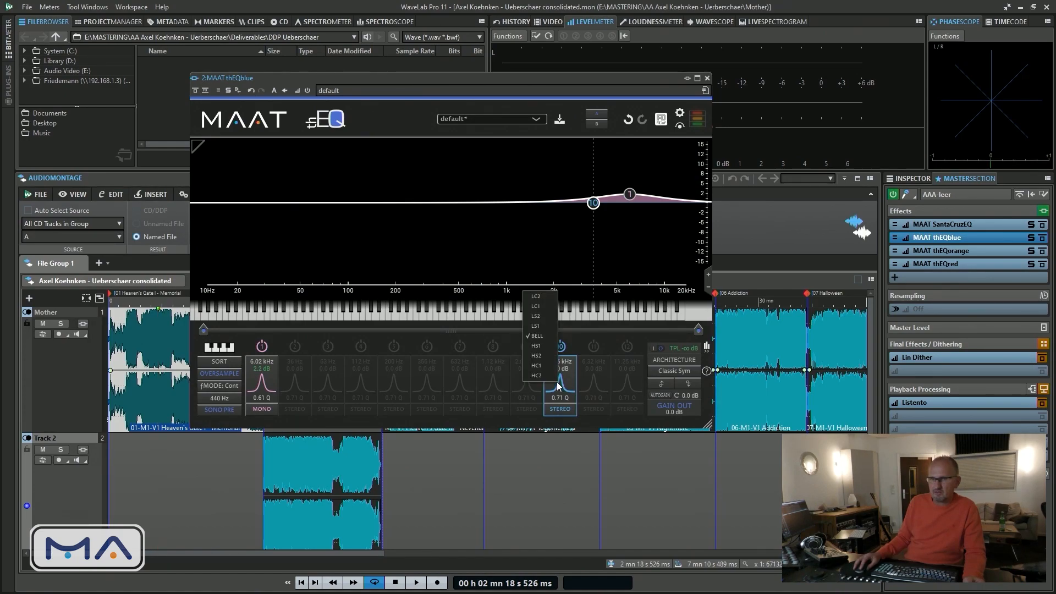
pyautogui.click(535, 353)
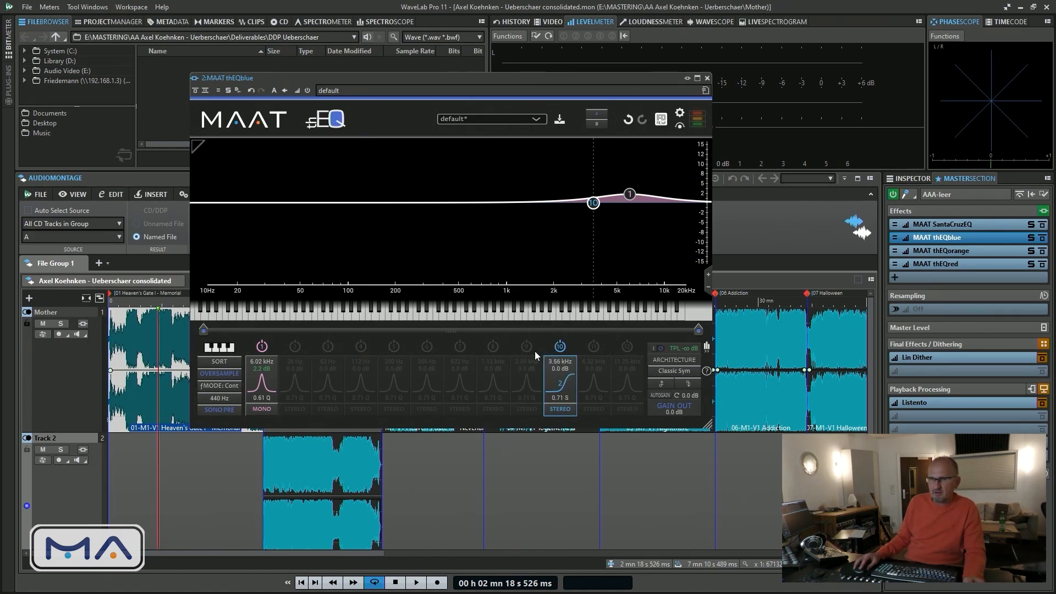
pyautogui.click(559, 409)
pyautogui.click(525, 397)
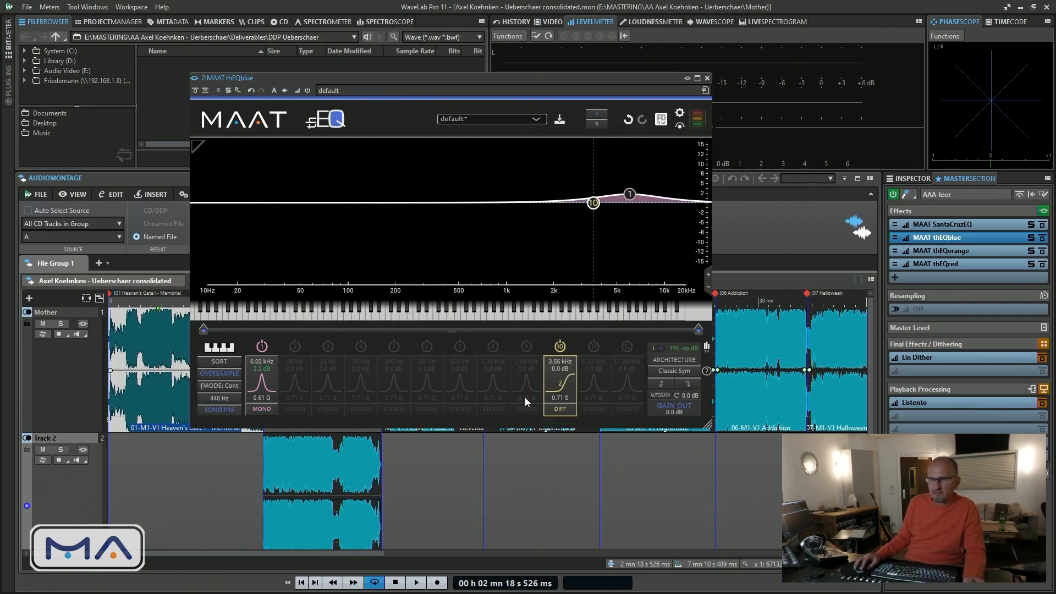
pyautogui.moveTo(593, 202); pyautogui.dragTo(573, 197)
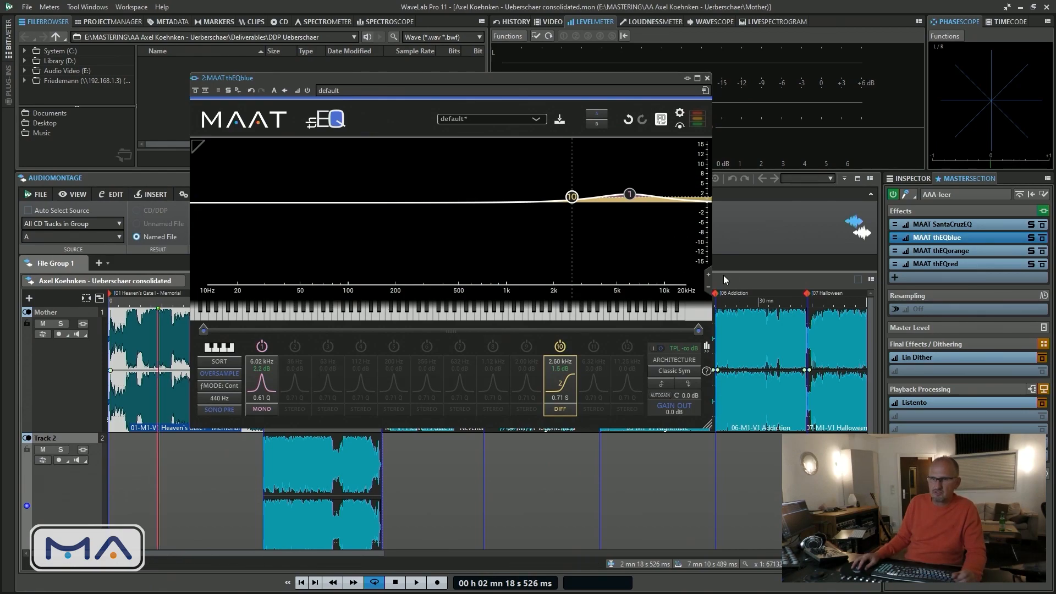
# Magnify the EQ graph's gain scale to ±3 dB and widen it back to ±6 dB
pyautogui.click(709, 274)
pyautogui.click(708, 274)
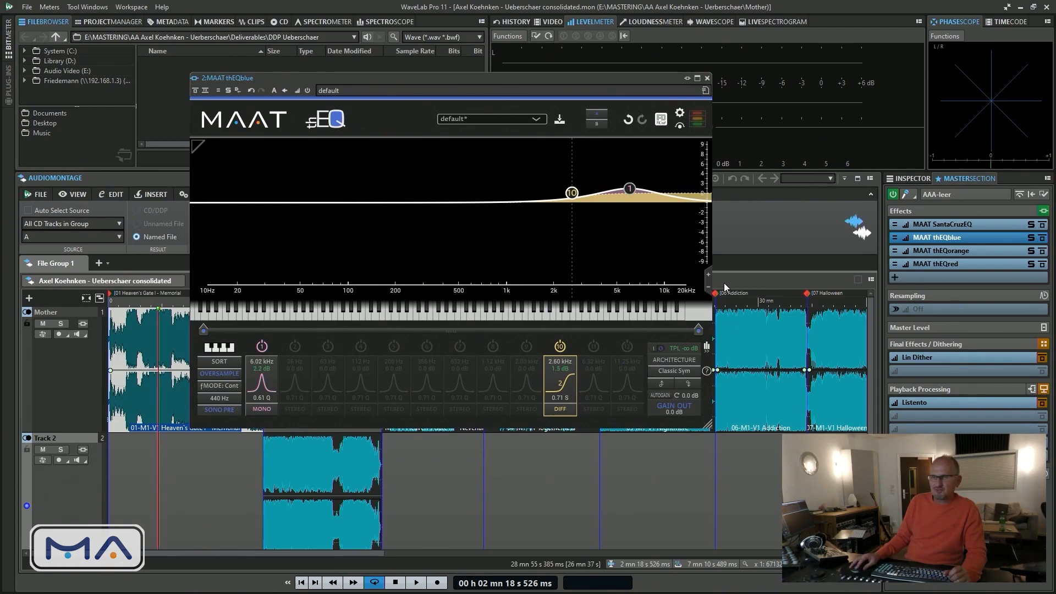
pyautogui.click(708, 275)
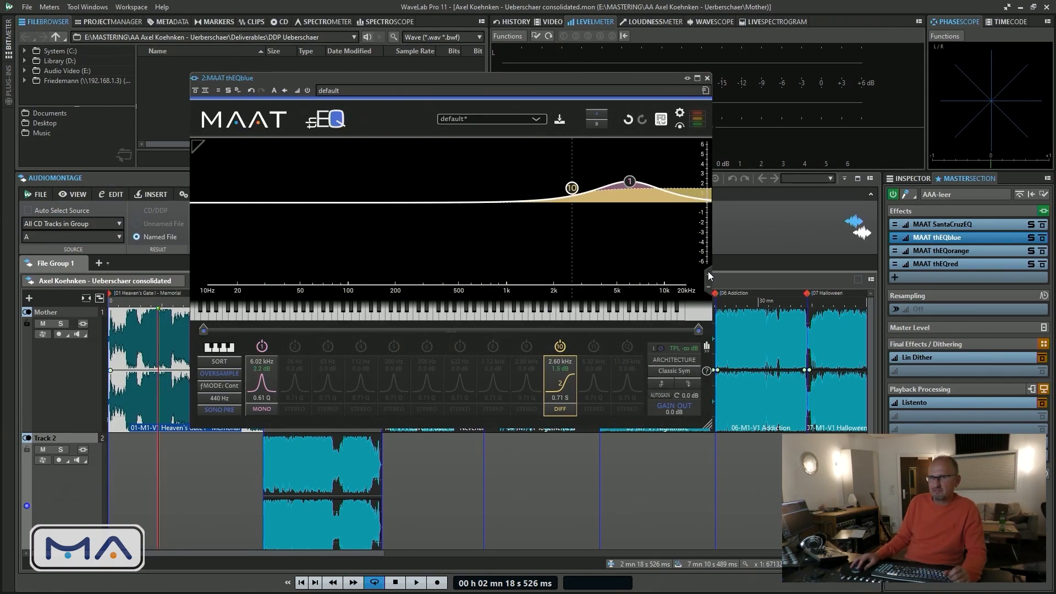
pyautogui.click(709, 274)
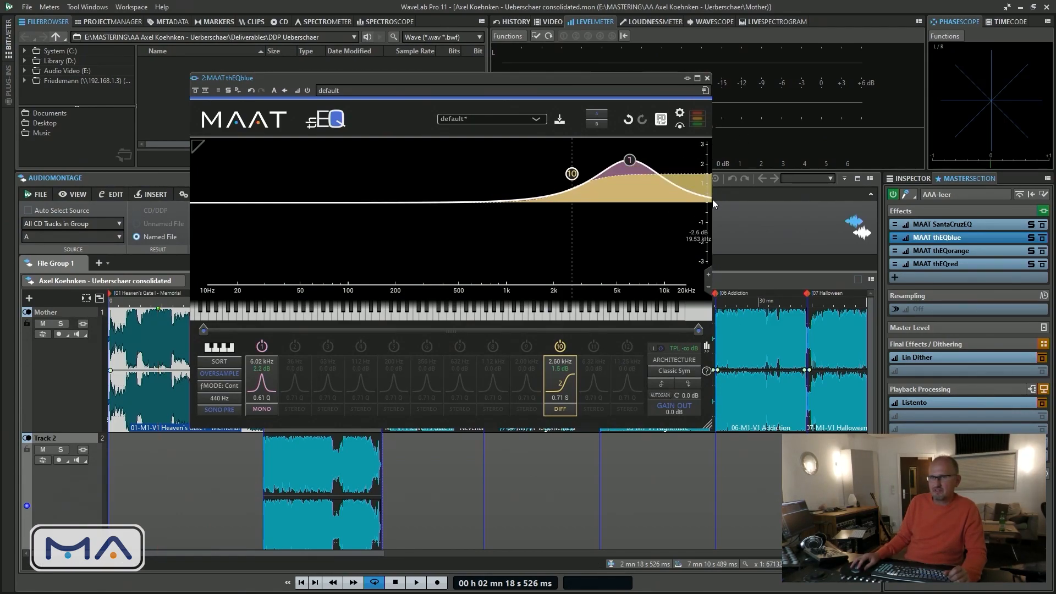
pyautogui.click(708, 287)
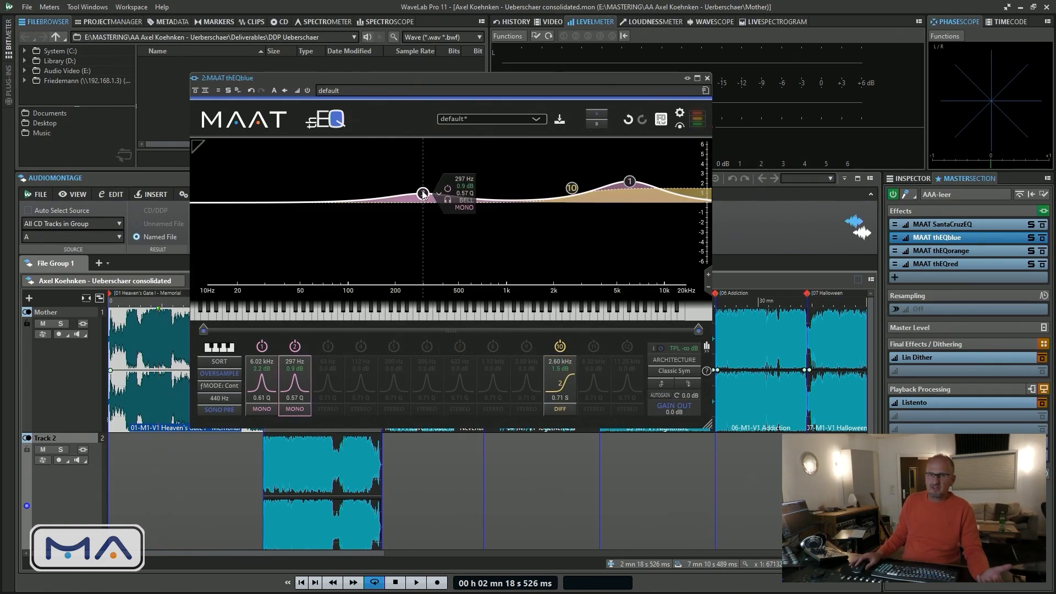
# Select band 2 and review the available filter architectures, keeping No.1 Classic Sym
pyautogui.moveTo(583, 189)
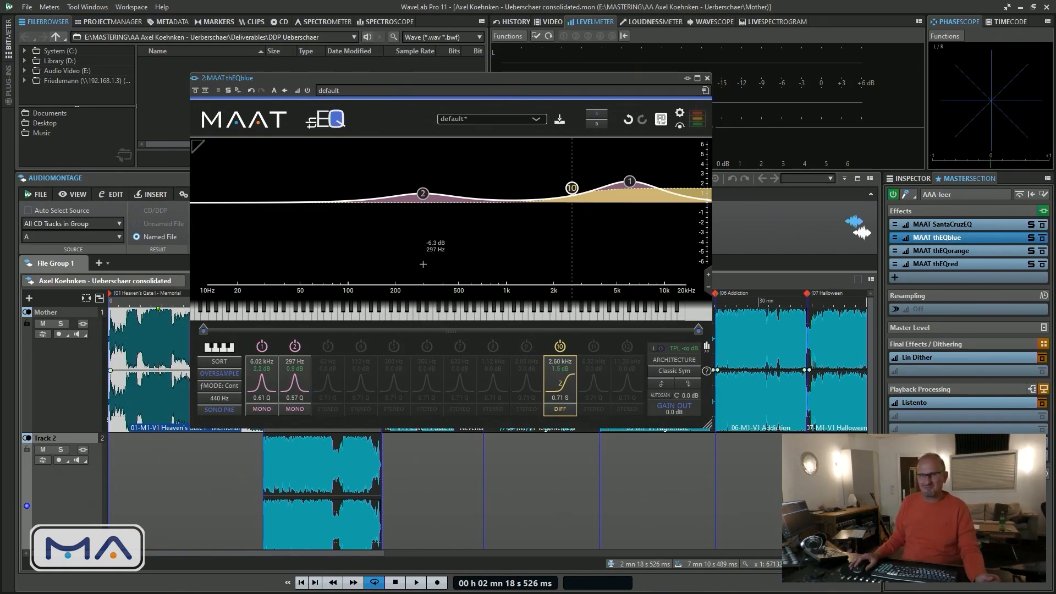
pyautogui.click(423, 193)
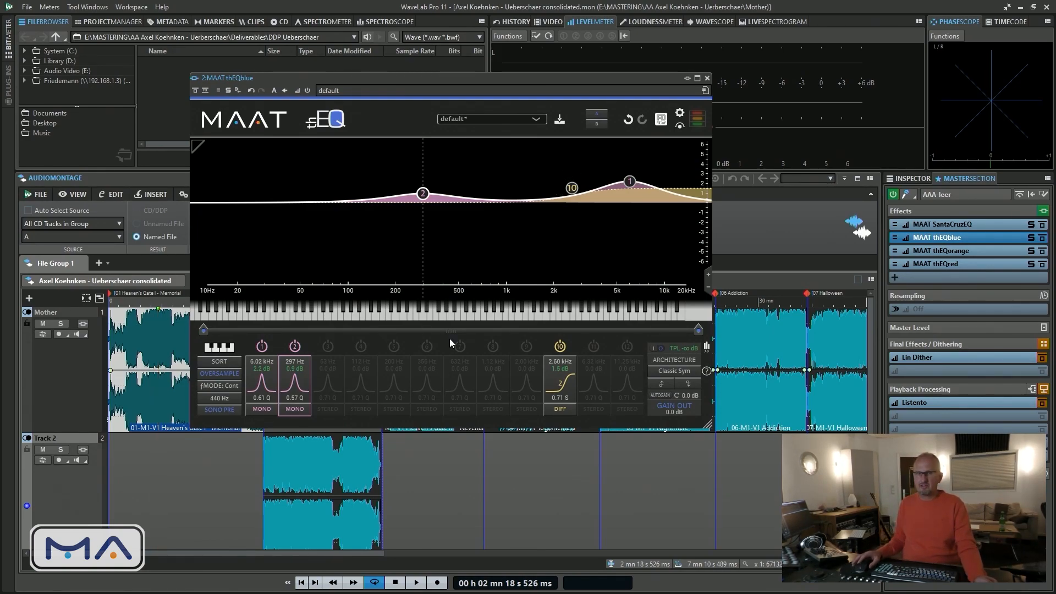
pyautogui.click(687, 371)
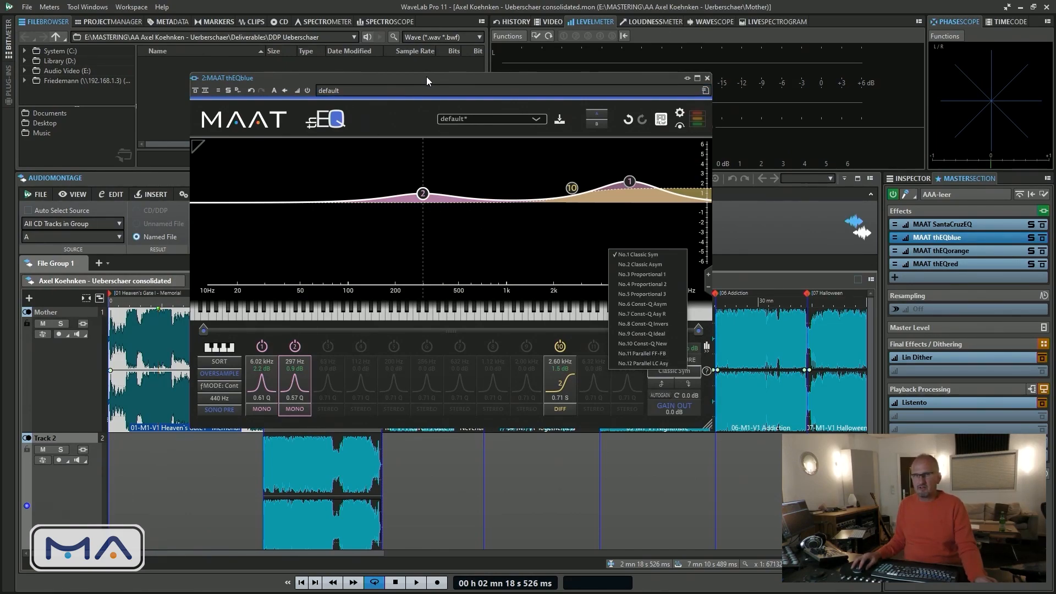
pyautogui.click(647, 254)
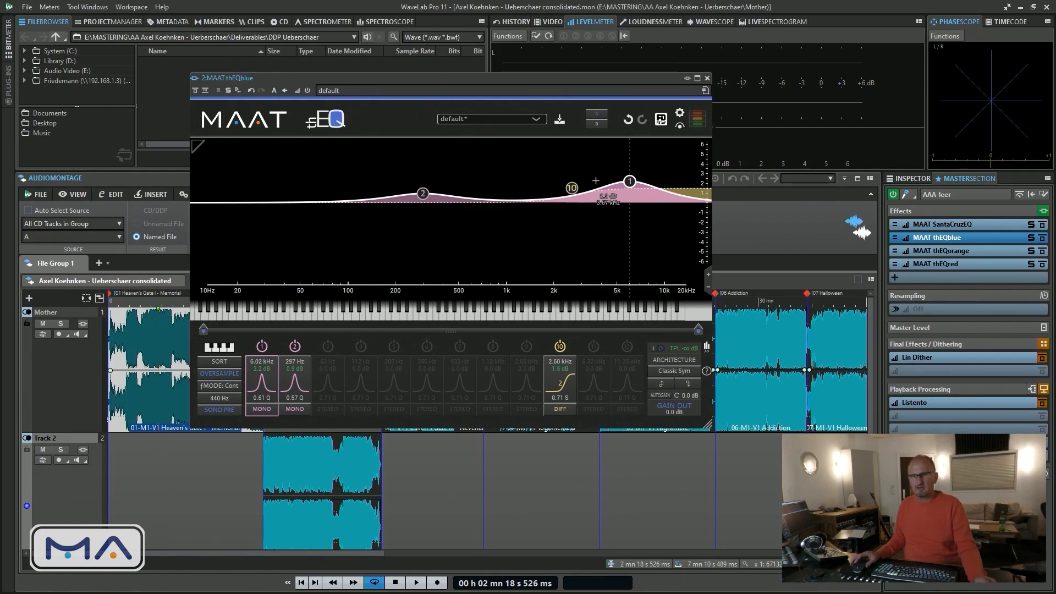
# Open MAAT thEQorange, offset its window from thEQblue and enable its band 1, the 20 Hz mono low cut
pyautogui.click(960, 250)
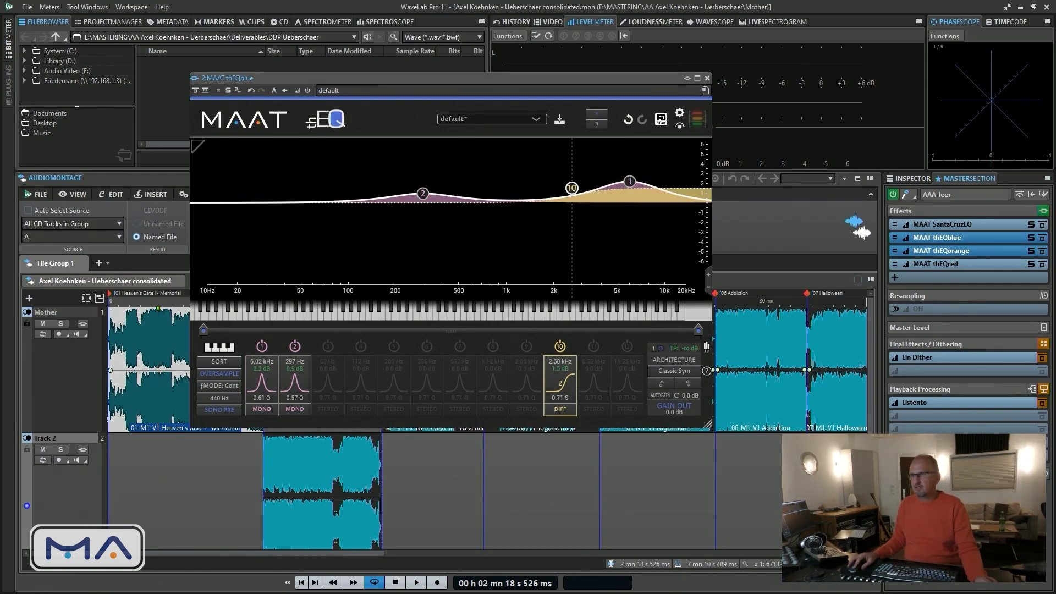
pyautogui.moveTo(413, 52); pyautogui.dragTo(480, 90)
pyautogui.moveTo(491, 86); pyautogui.dragTo(491, 91)
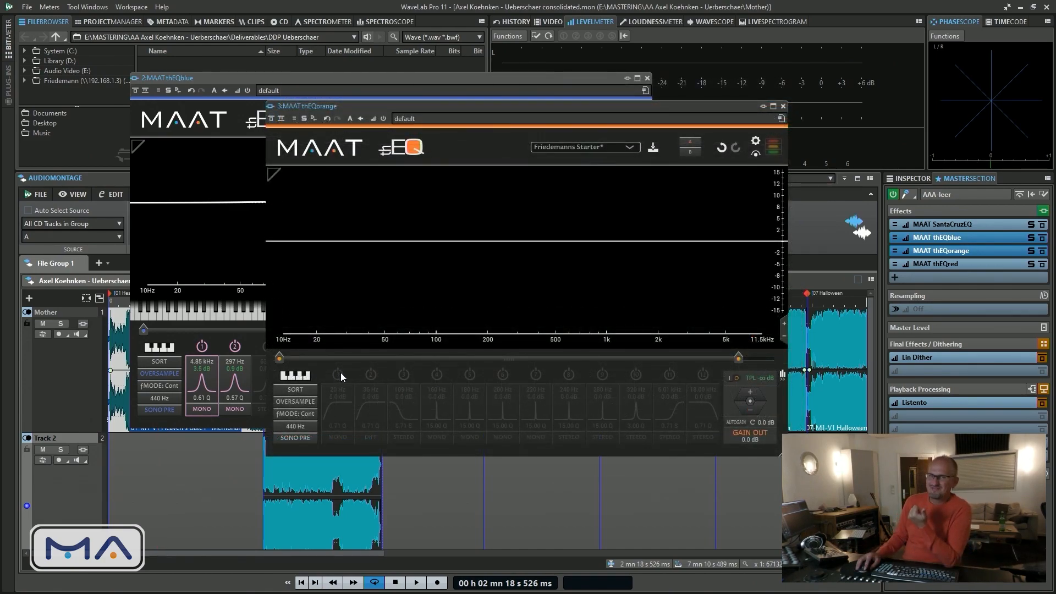
pyautogui.click(341, 373)
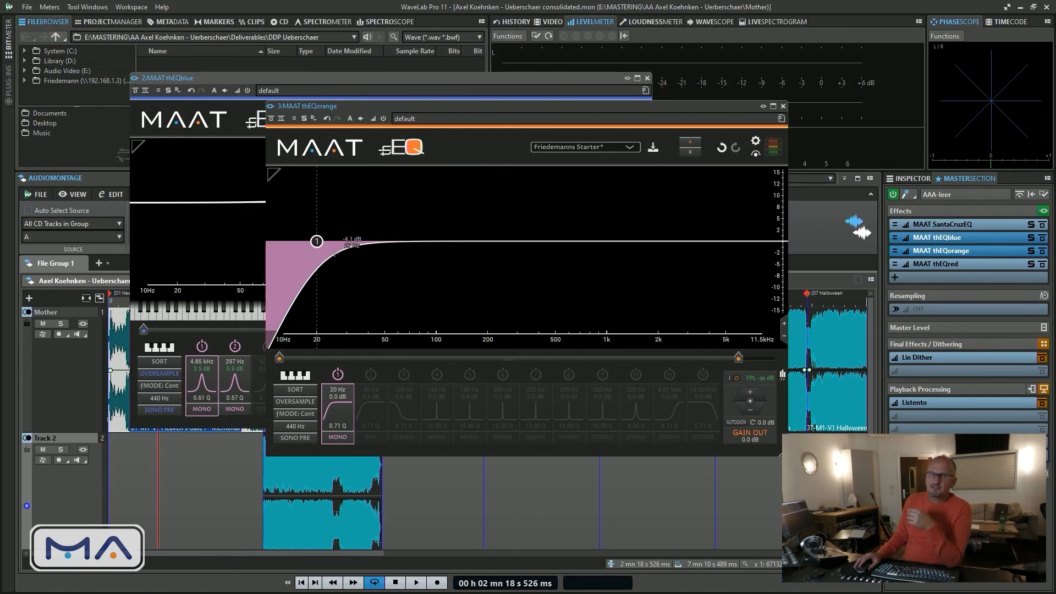
pyautogui.moveTo(313, 245)
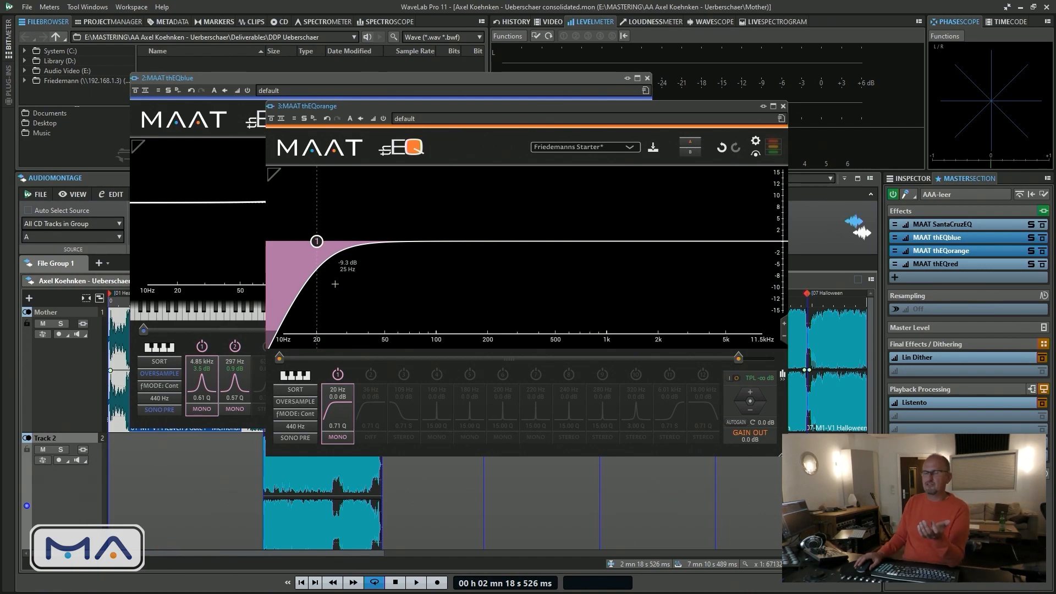
# Move the thEQorange window lower and alternate between the thEQblue and thEQorange windows to compare them
pyautogui.moveTo(441, 105); pyautogui.dragTo(446, 165)
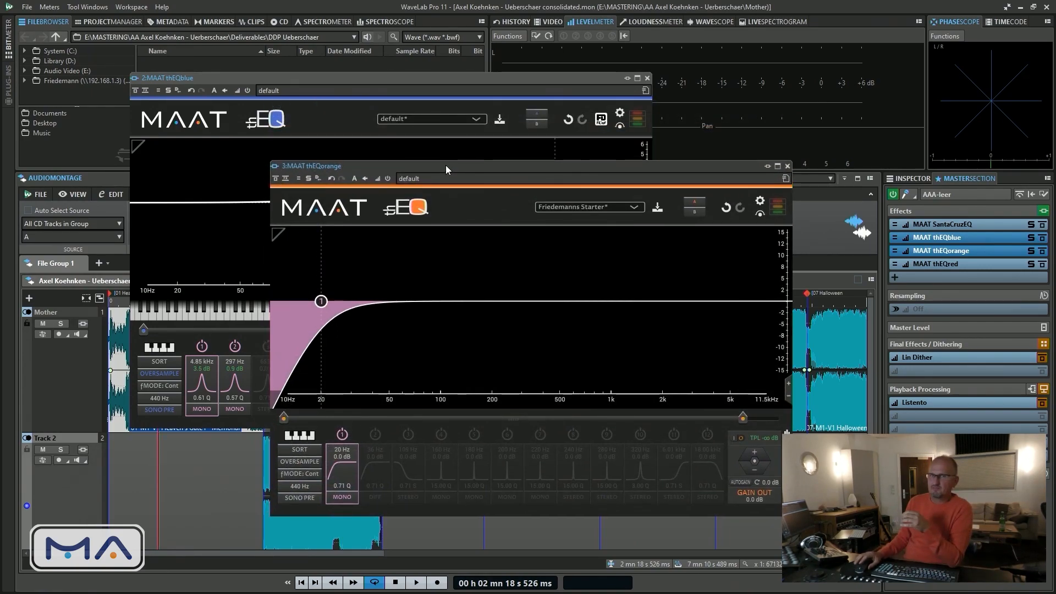
pyautogui.click(389, 77)
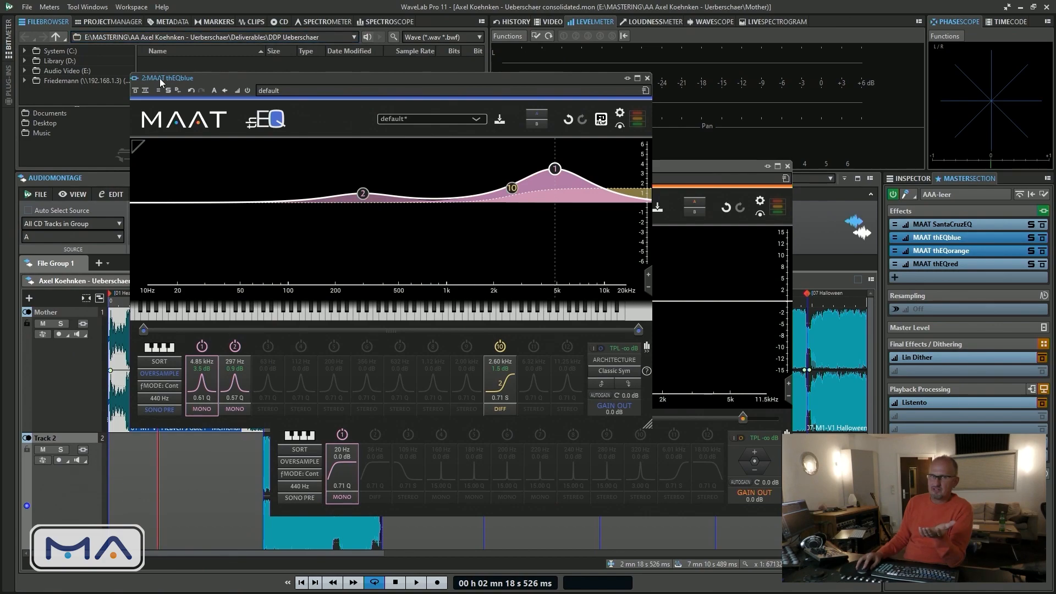
pyautogui.click(662, 165)
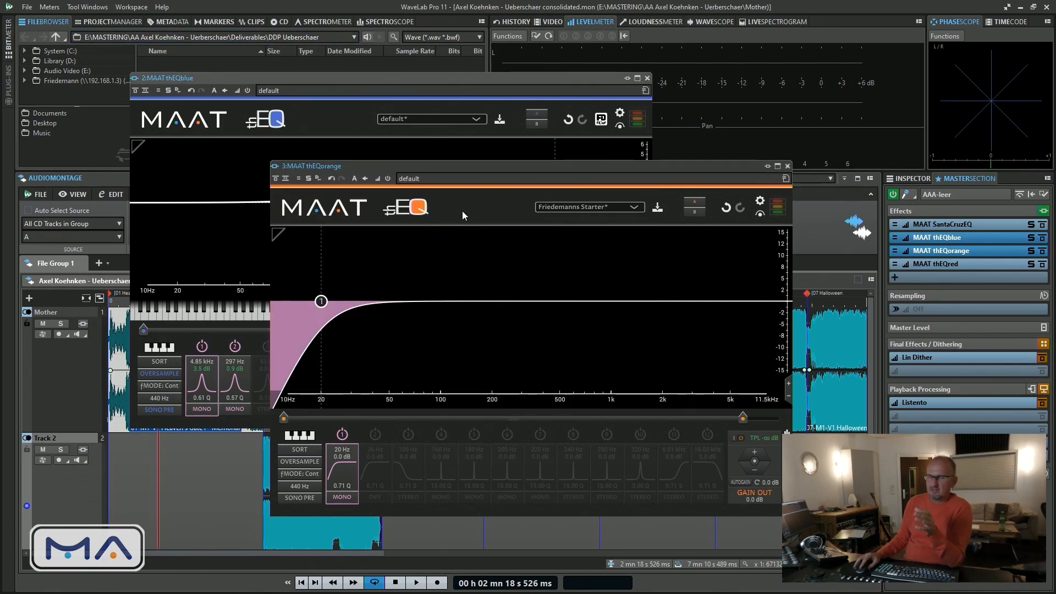
# In thEQblue, try a stereo band 6 bell boost of about 3.5 dB at 1.02 kHz with a Q of 2.11, and switch it off
pyautogui.click(382, 80)
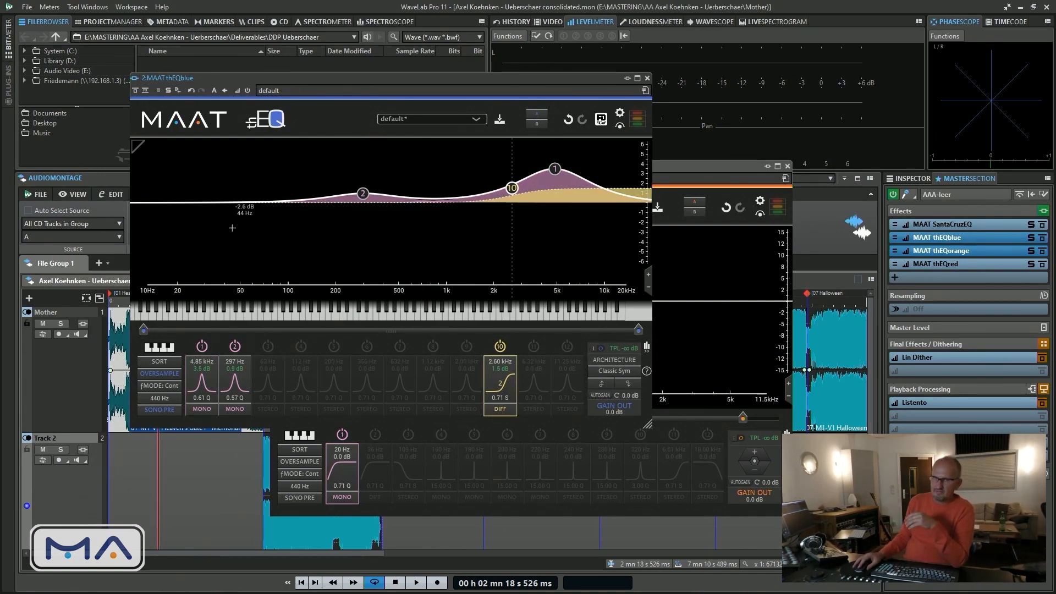
pyautogui.click(367, 346)
pyautogui.moveTo(376, 201); pyautogui.dragTo(445, 153)
pyautogui.scroll(6, 408, 171)
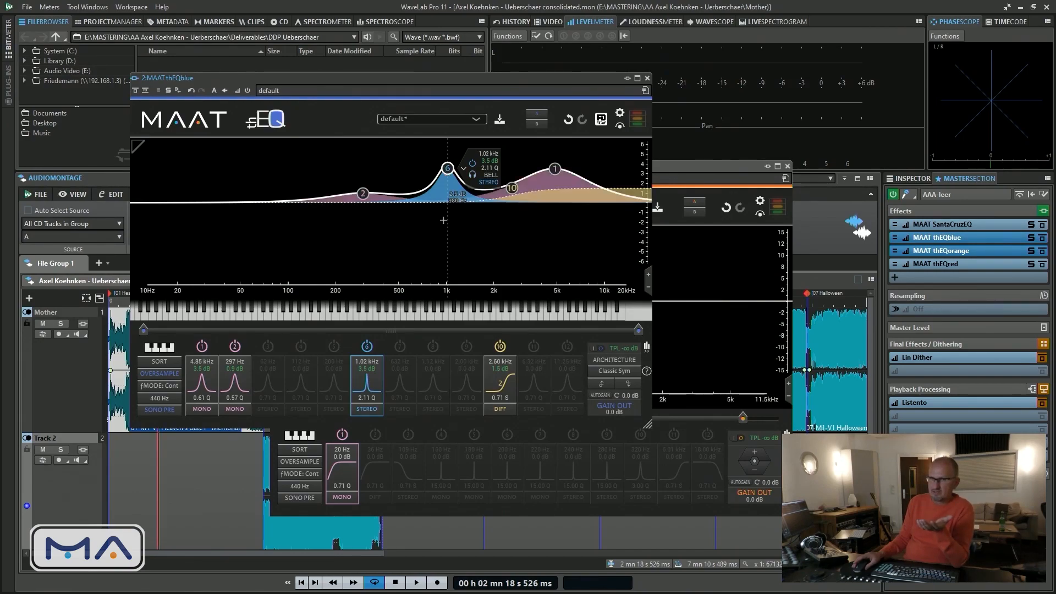
pyautogui.click(367, 346)
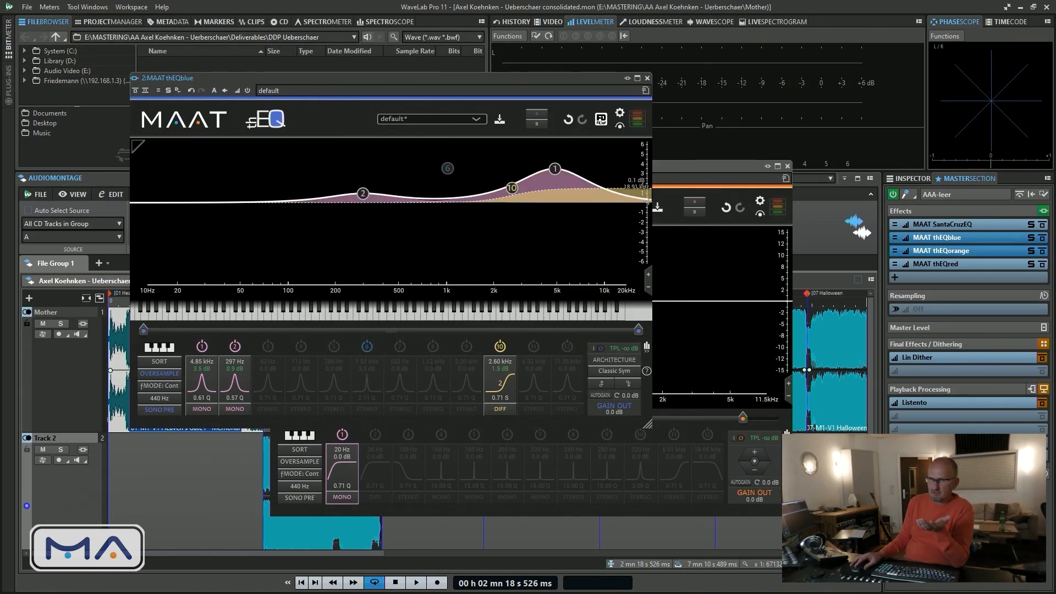
# Return to thEQorange, raise the 20 Hz low cut's Q to about 0.83 and narrow the graph's gain scale to ±6 dB
pyautogui.click(698, 165)
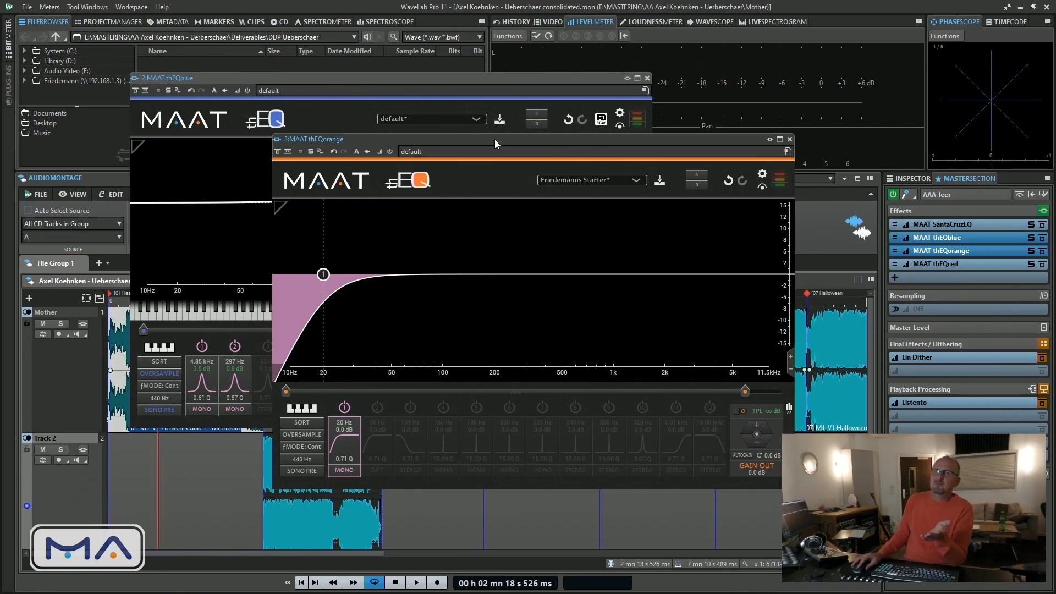
pyautogui.moveTo(494, 140); pyautogui.dragTo(470, 145)
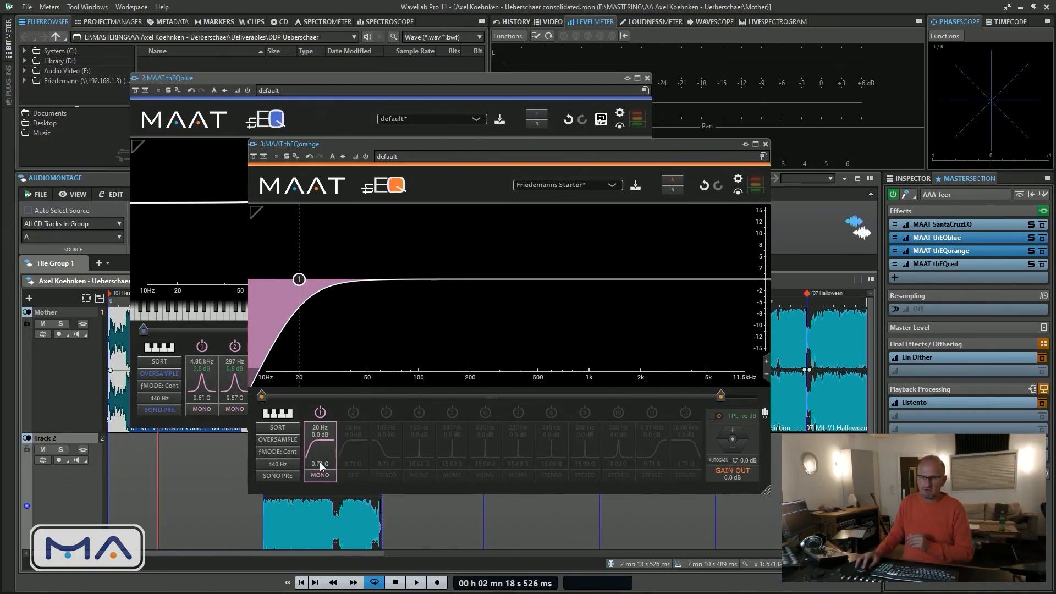
pyautogui.moveTo(322, 464); pyautogui.dragTo(322, 449)
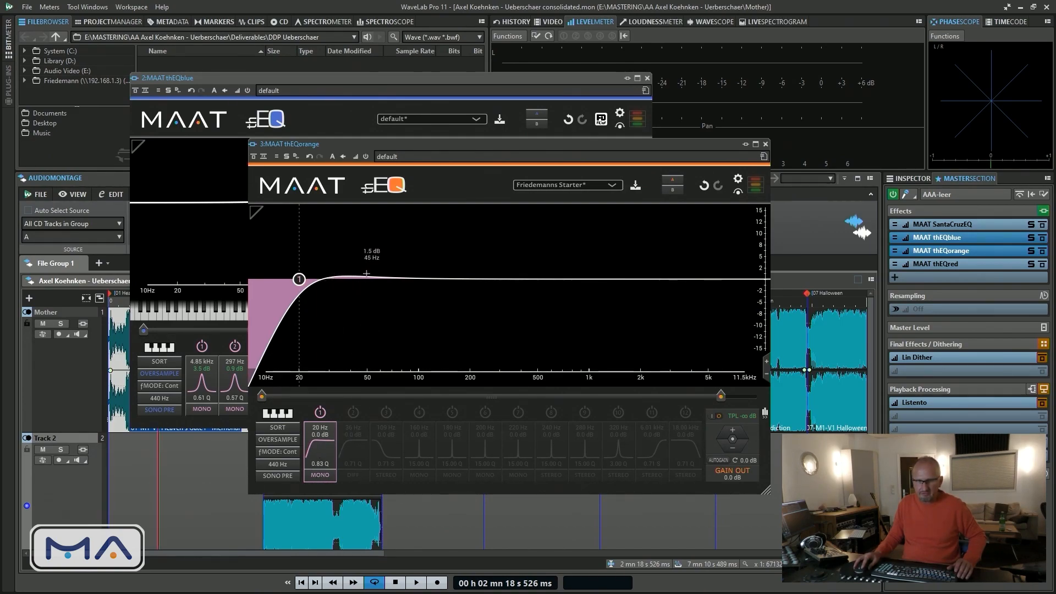
pyautogui.click(767, 362)
pyautogui.click(767, 361)
pyautogui.click(767, 361)
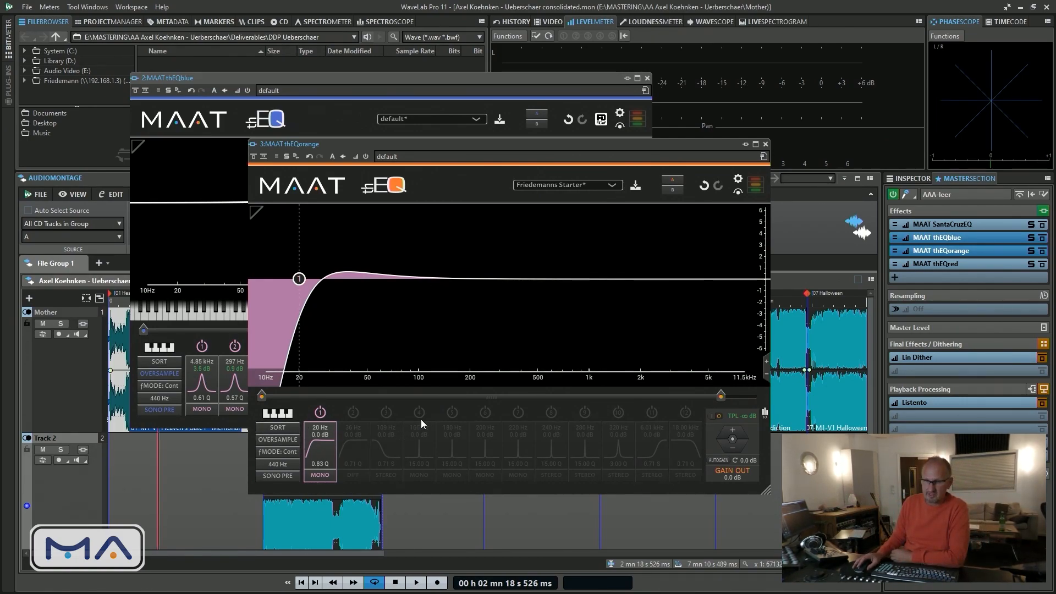
# Enable bands 6, 7 and 8 at 200, 220 and 240 Hz and limit the graph's upper frequency to about 1.3 kHz
pyautogui.click(485, 413)
pyautogui.click(518, 411)
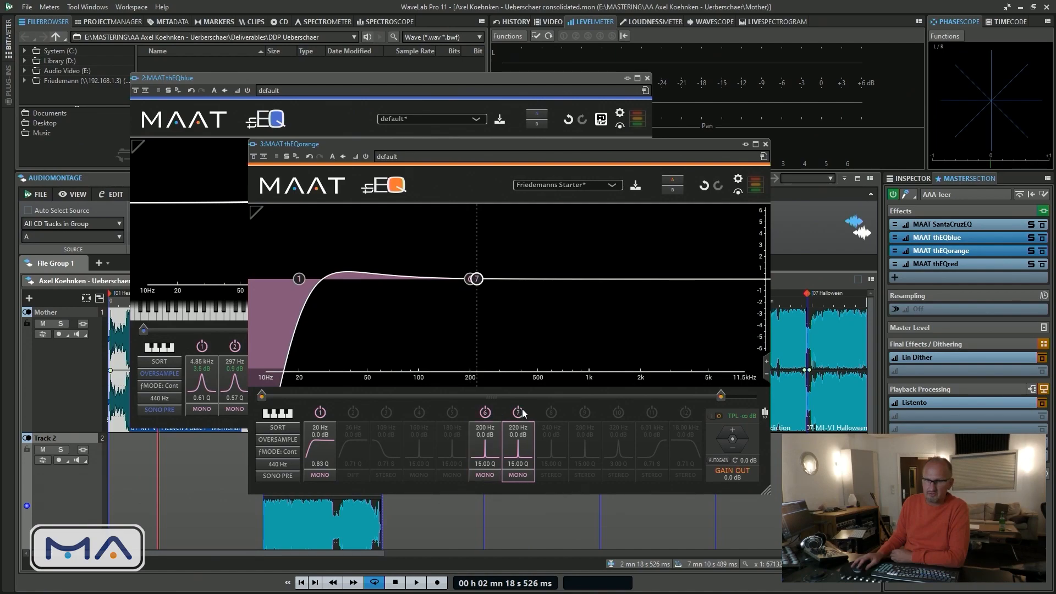
pyautogui.click(553, 412)
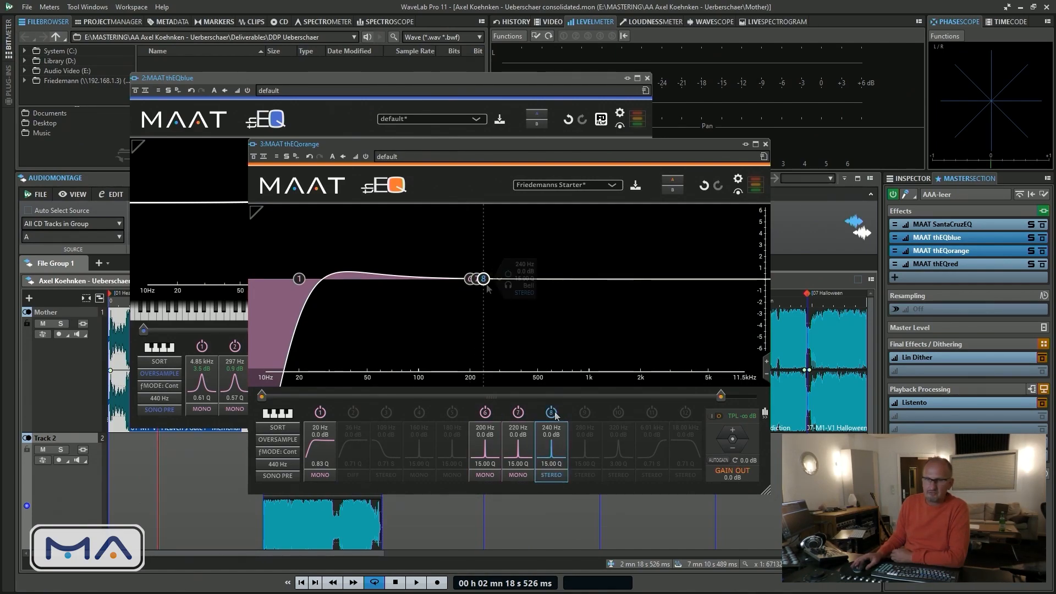
pyautogui.moveTo(721, 396); pyautogui.dragTo(576, 397)
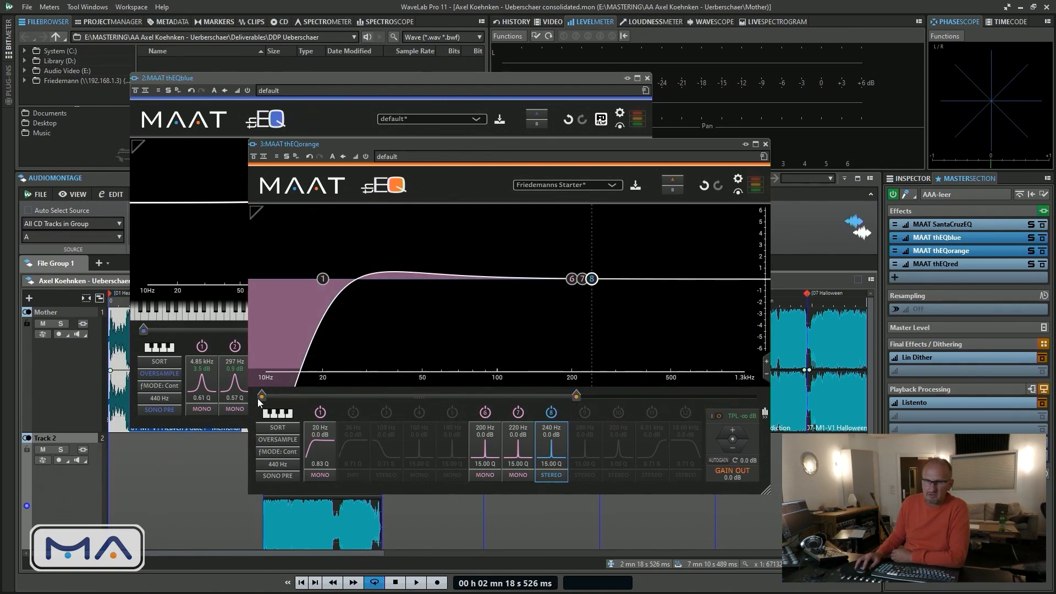
# Raise the graph's lower limit to about 46 Hz, cut band 6 slightly near 196 Hz and show the piano keyboard
pyautogui.moveTo(259, 397); pyautogui.dragTo(361, 397)
pyautogui.moveTo(483, 286); pyautogui.dragTo(477, 297)
pyautogui.click(279, 413)
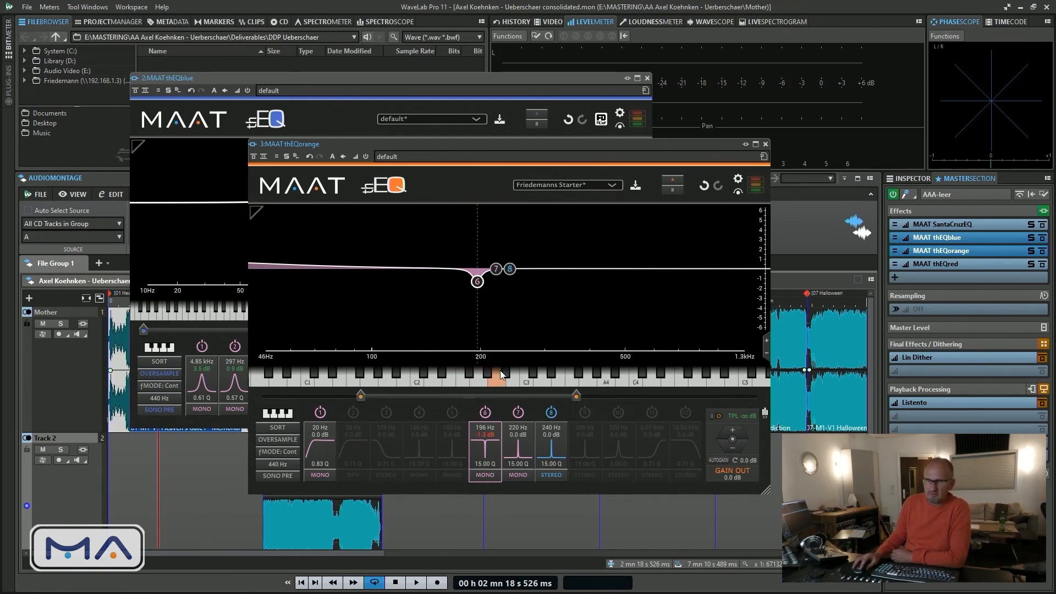
# Use the piano keyboard to move band 6 to 175 Hz and back to 196 Hz
pyautogui.moveTo(479, 283)
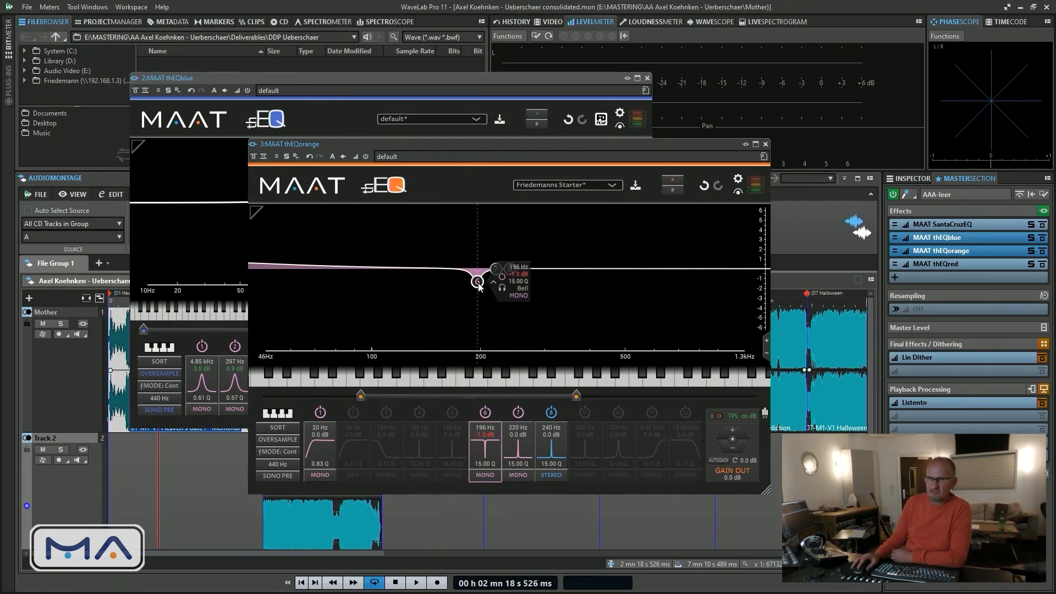
pyautogui.click(478, 382)
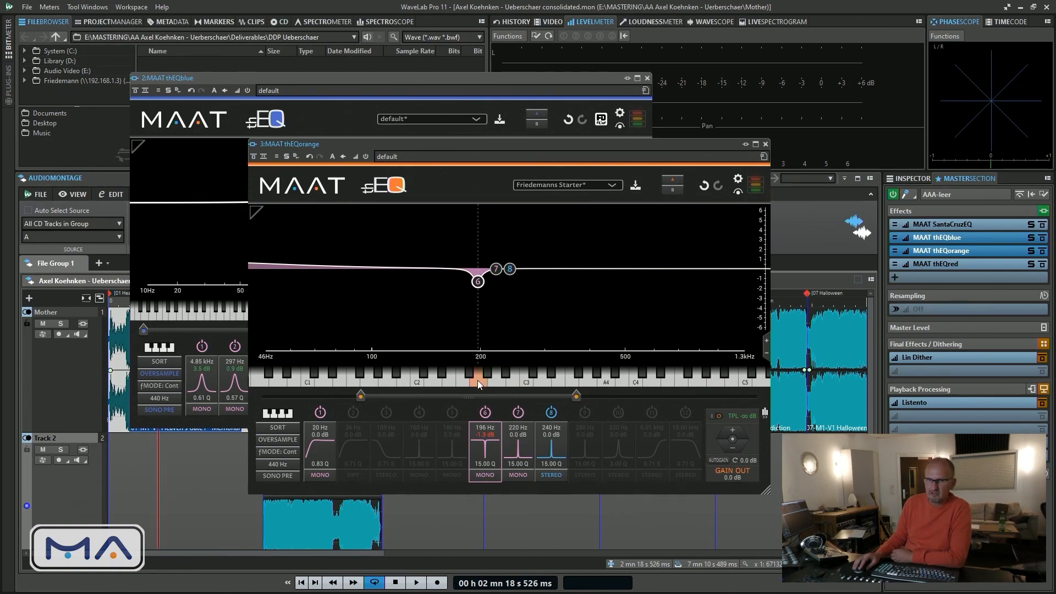
pyautogui.click(462, 382)
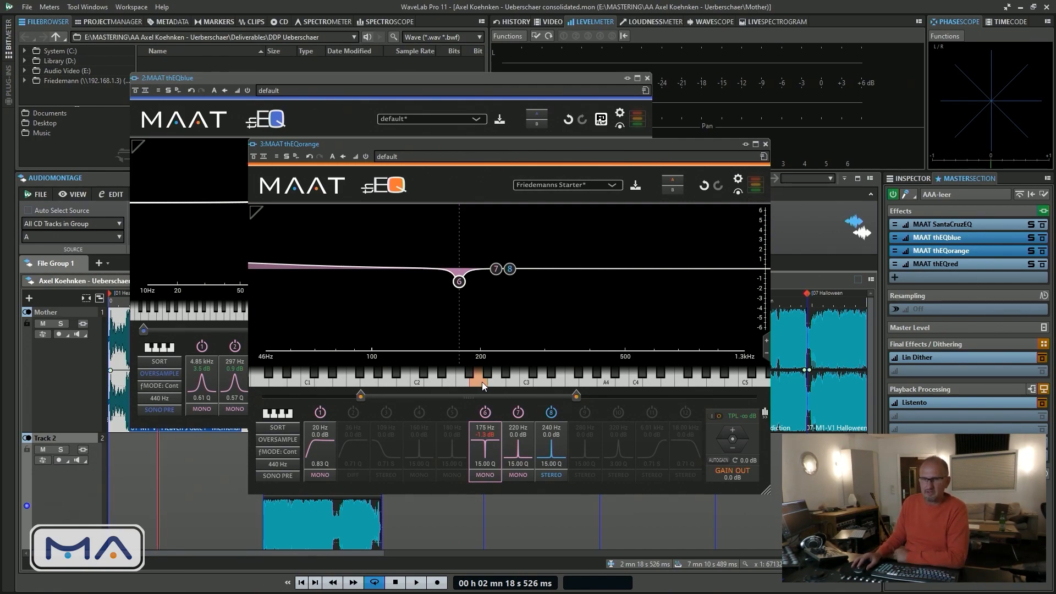
pyautogui.click(481, 382)
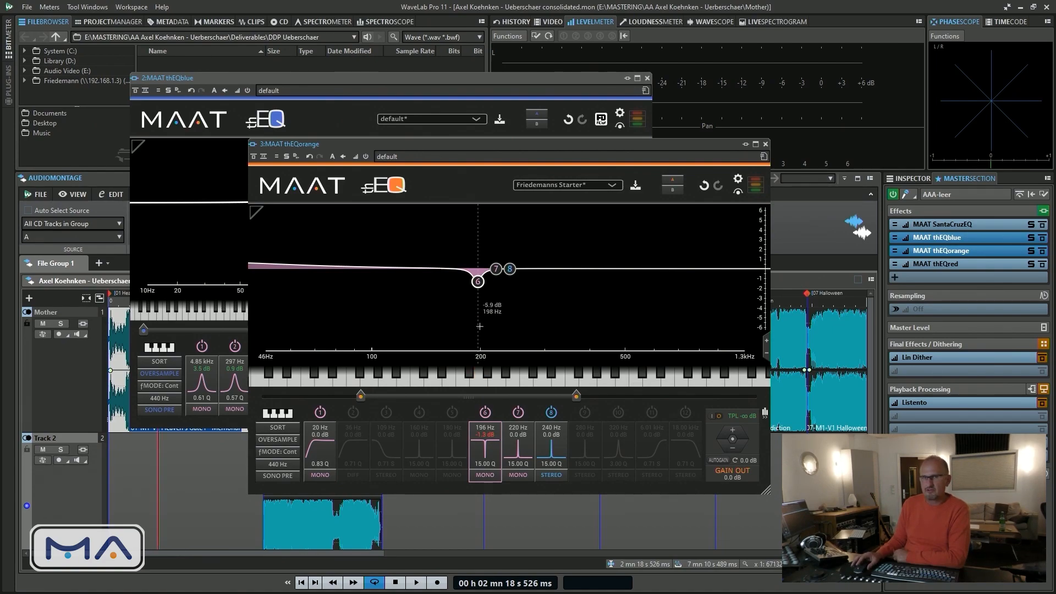
pyautogui.moveTo(478, 283)
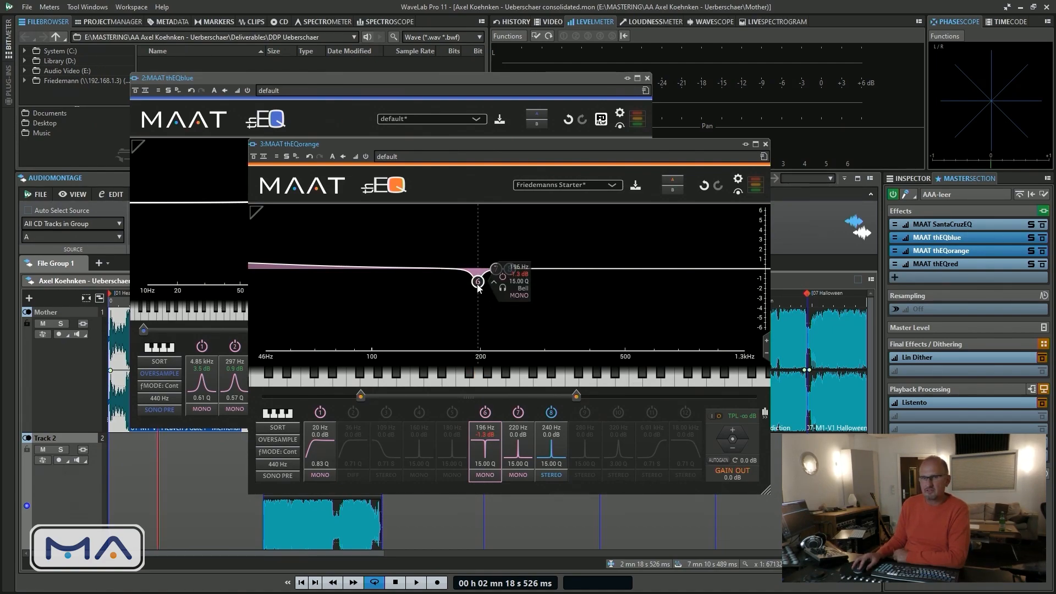
# Try a band 6 cut of up to about 9.9 dB and settle on about 2.3 dB at 196 Hz
pyautogui.moveTo(480, 284)
pyautogui.mouseDown()
pyautogui.moveTo(477, 328)
pyautogui.moveTo(491, 231)
pyautogui.moveTo(464, 288)
pyautogui.moveTo(465, 350)
pyautogui.moveTo(484, 289)
pyautogui.mouseUp()
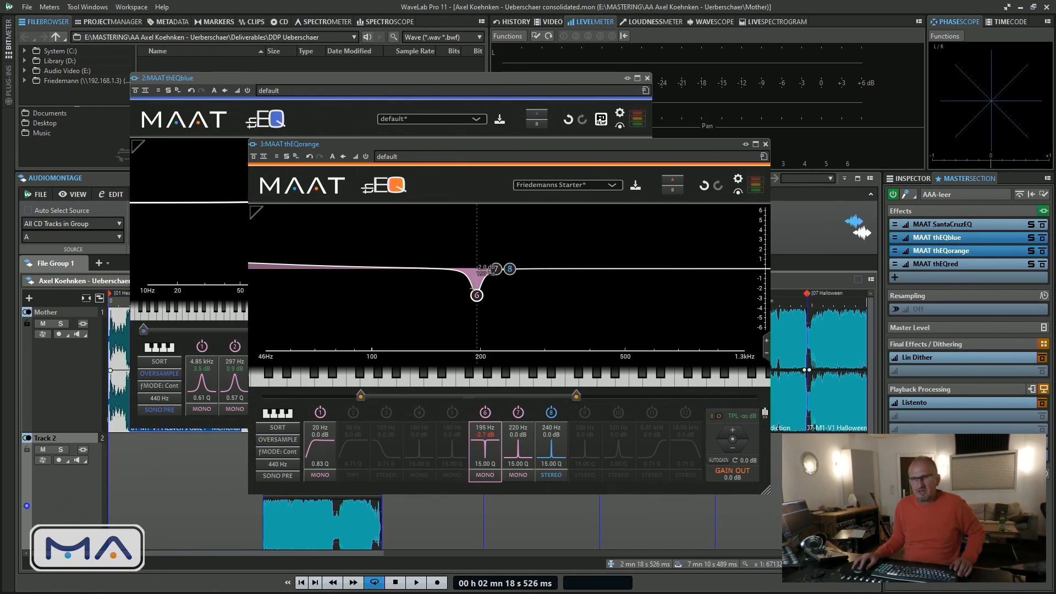
pyautogui.moveTo(479, 297)
pyautogui.moveTo(480, 297); pyautogui.dragTo(476, 369)
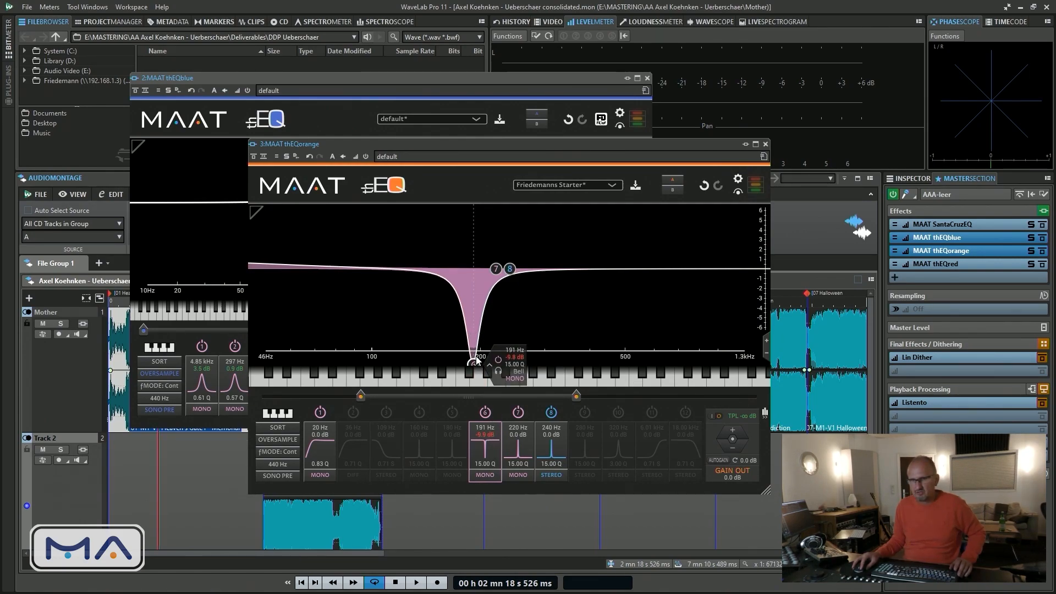
pyautogui.moveTo(475, 366); pyautogui.dragTo(479, 292)
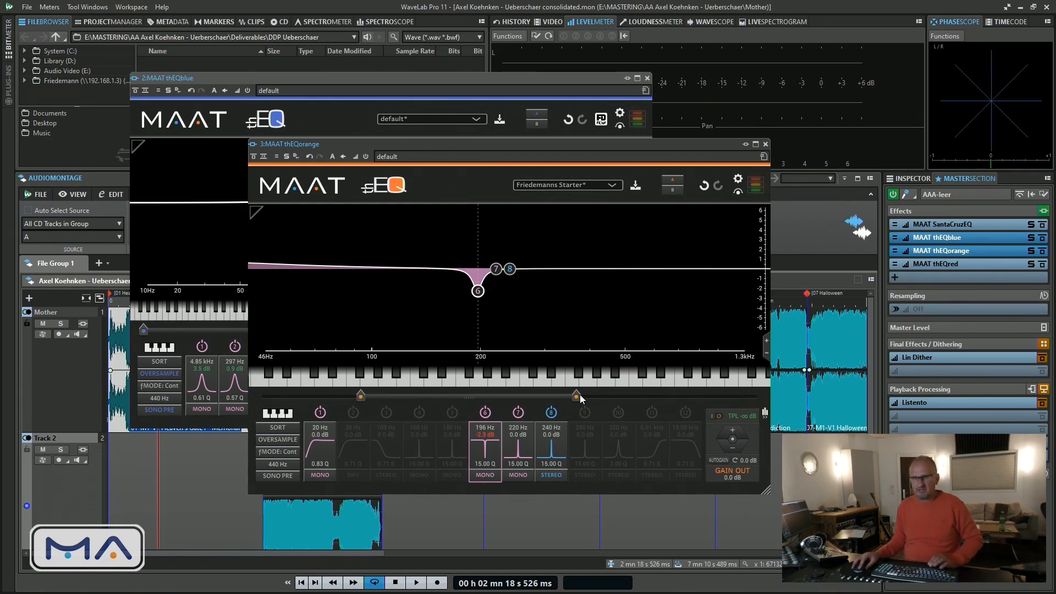
# Restore the graph's range to 10 Hz–20 kHz and review band 6's channel mode options, keeping MONO
pyautogui.moveTo(576, 395); pyautogui.dragTo(777, 395)
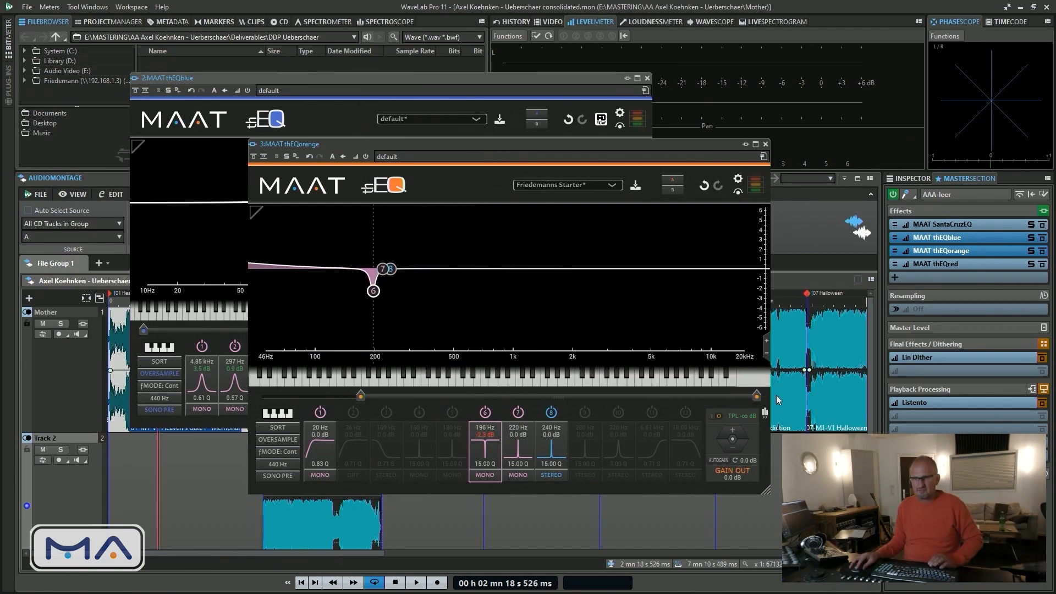
pyautogui.moveTo(359, 392); pyautogui.dragTo(249, 401)
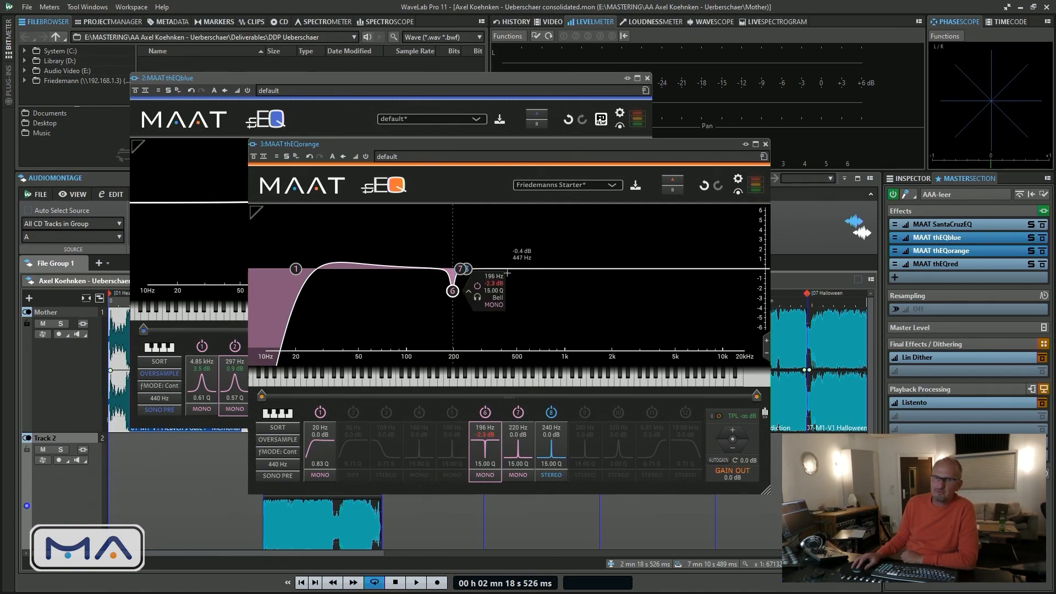
pyautogui.click(467, 269)
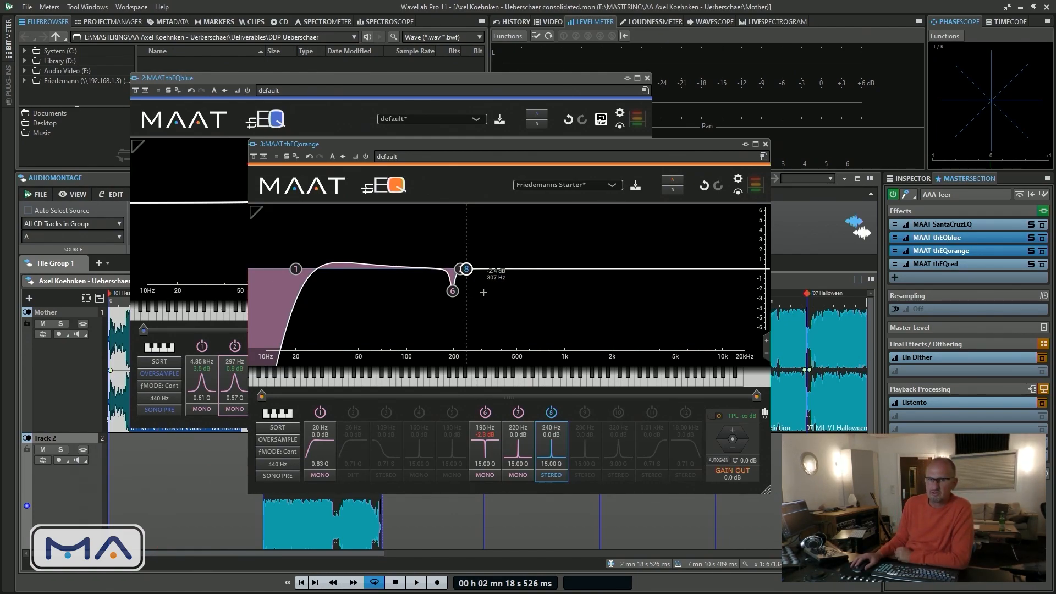
pyautogui.click(452, 290)
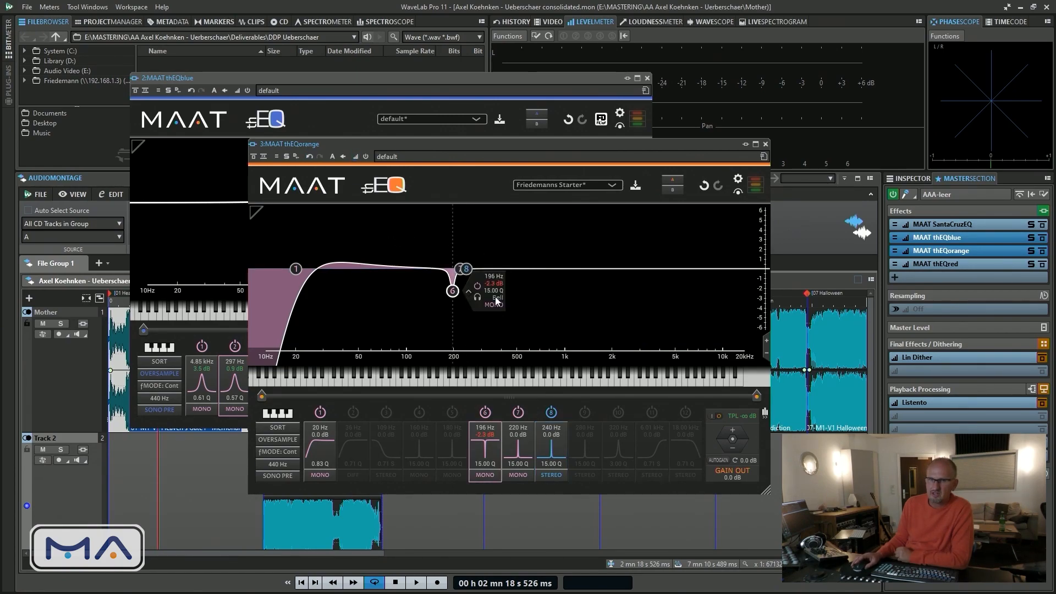
pyautogui.click(465, 270)
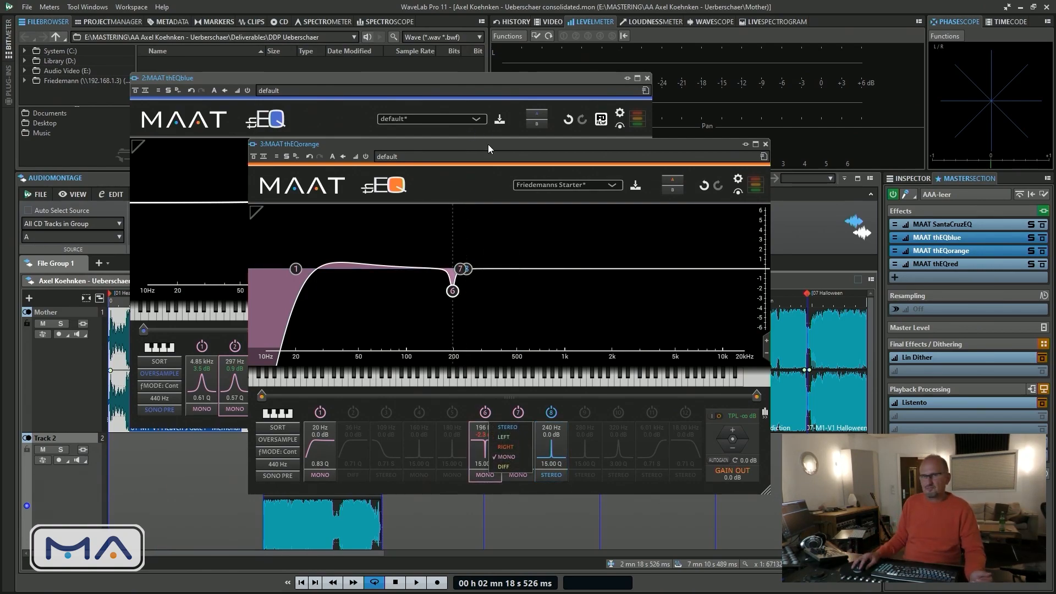
pyautogui.click(507, 460)
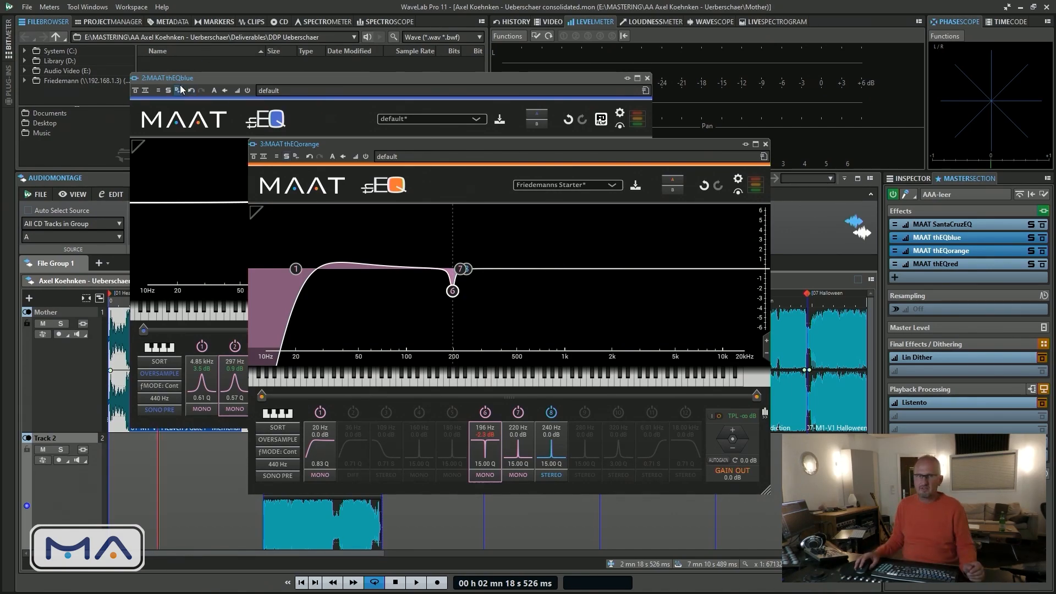
# Bring thEQblue forward and reposition it, and return to thEQorange to inspect band 7 and shift its window
pyautogui.moveTo(196, 77); pyautogui.dragTo(170, 80)
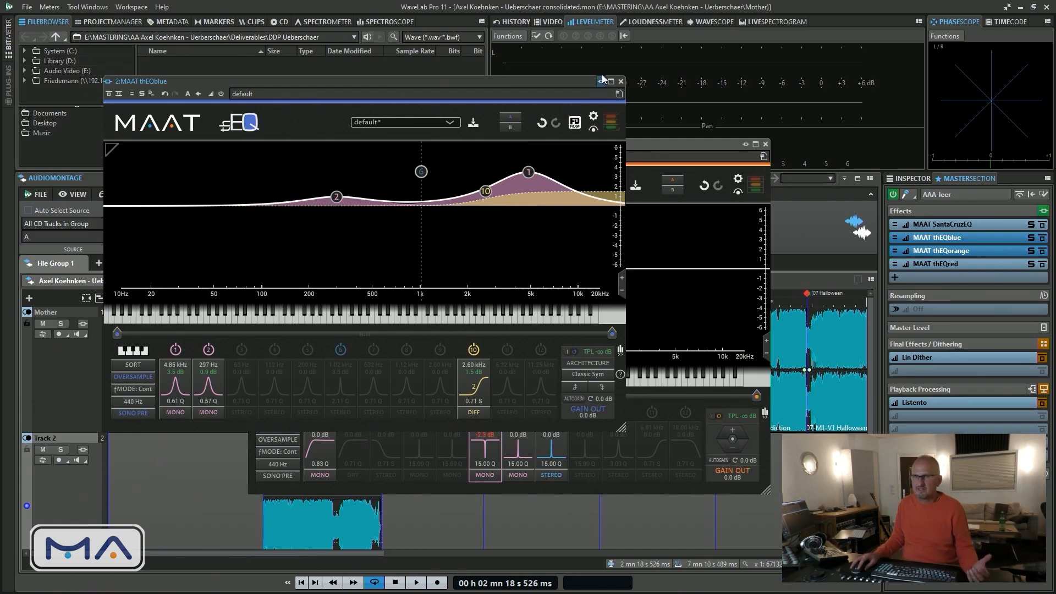
pyautogui.moveTo(560, 80); pyautogui.dragTo(559, 68)
pyautogui.click(685, 156)
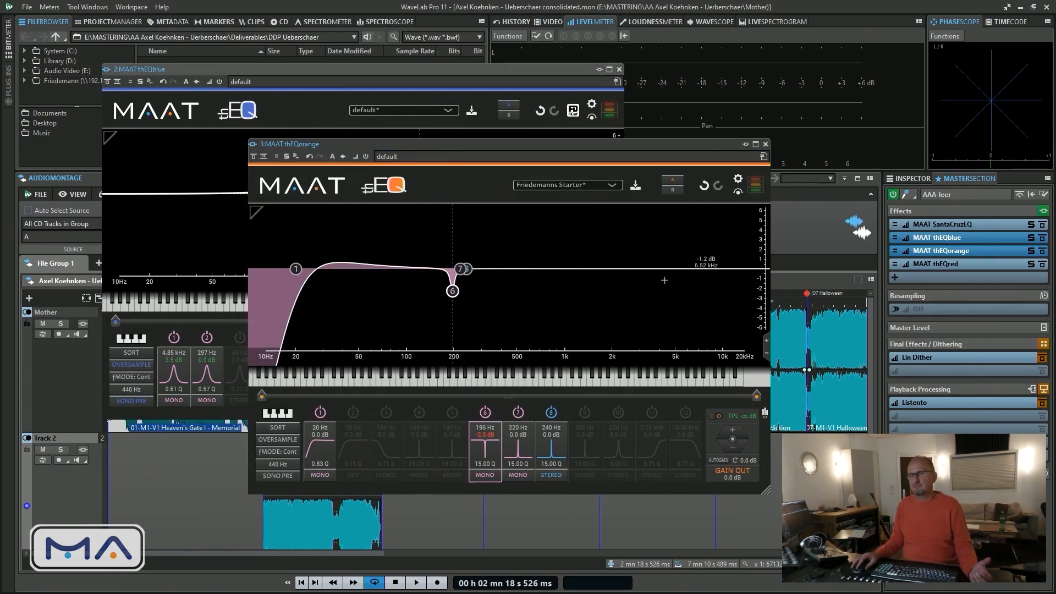
pyautogui.click(459, 268)
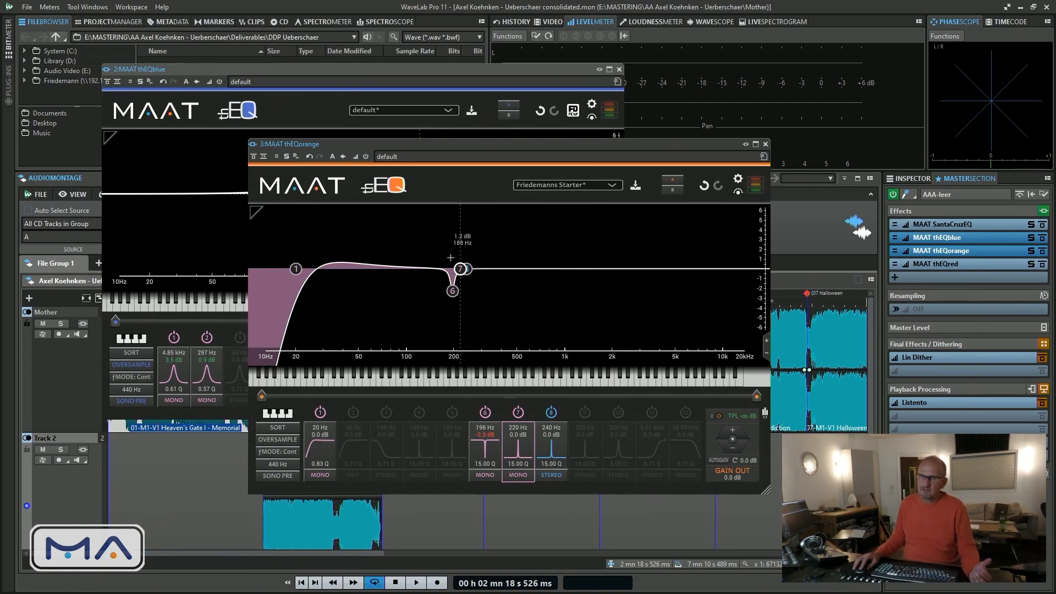
pyautogui.moveTo(462, 274)
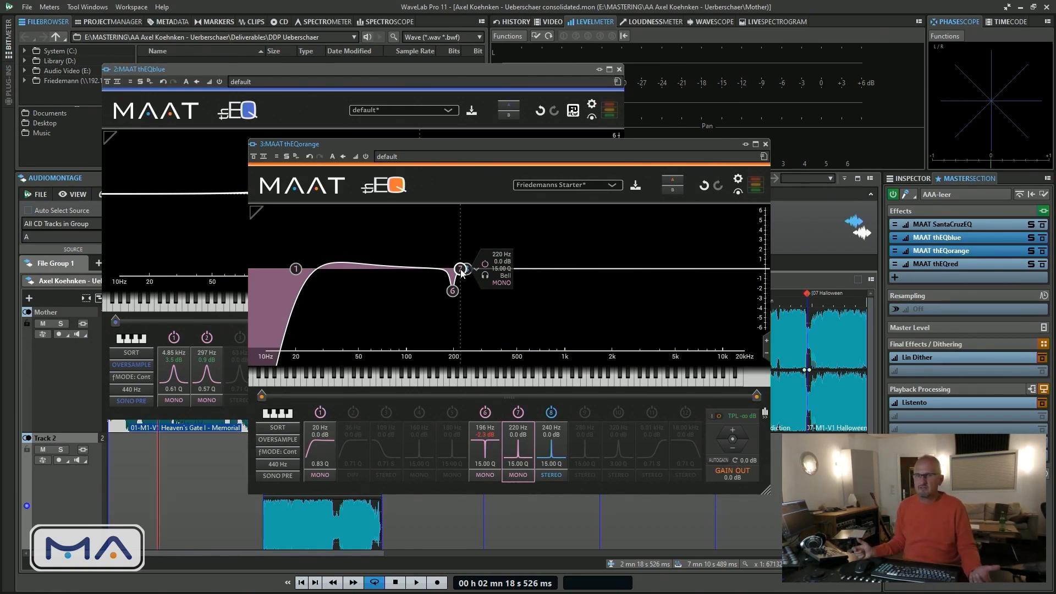
pyautogui.moveTo(531, 147); pyautogui.dragTo(545, 131)
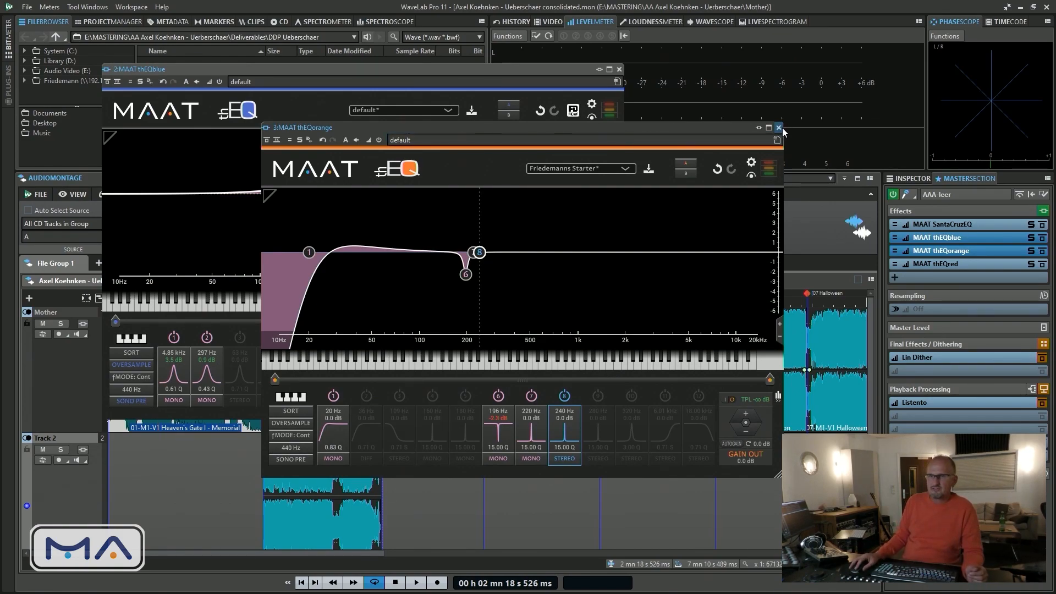
# Open MAAT thEQred from the effects chain and reposition its window among the thEQblue and thEQorange windows
pyautogui.click(952, 270)
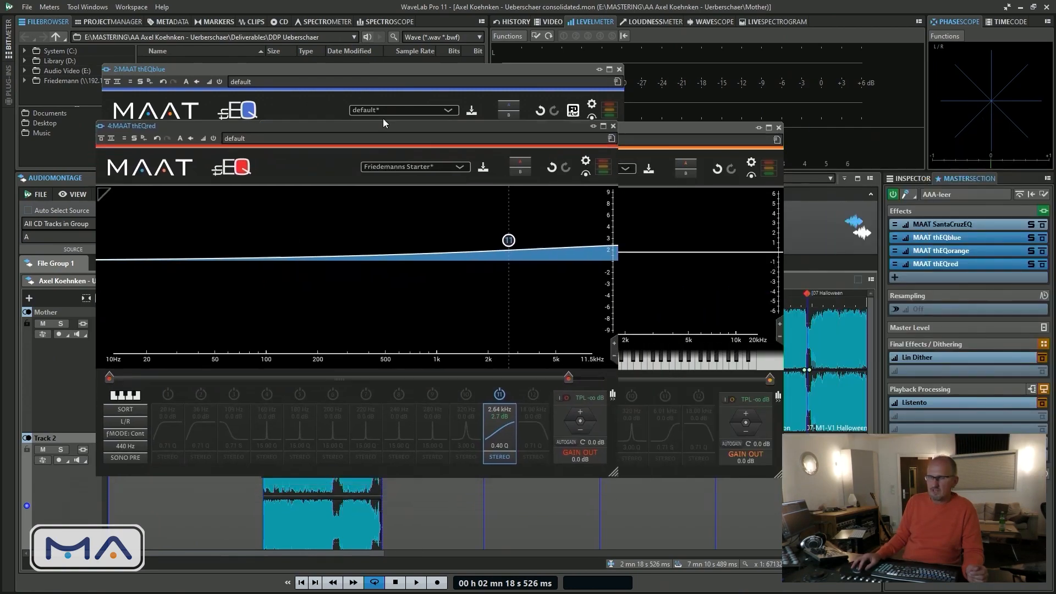
pyautogui.moveTo(383, 118); pyautogui.dragTo(510, 107)
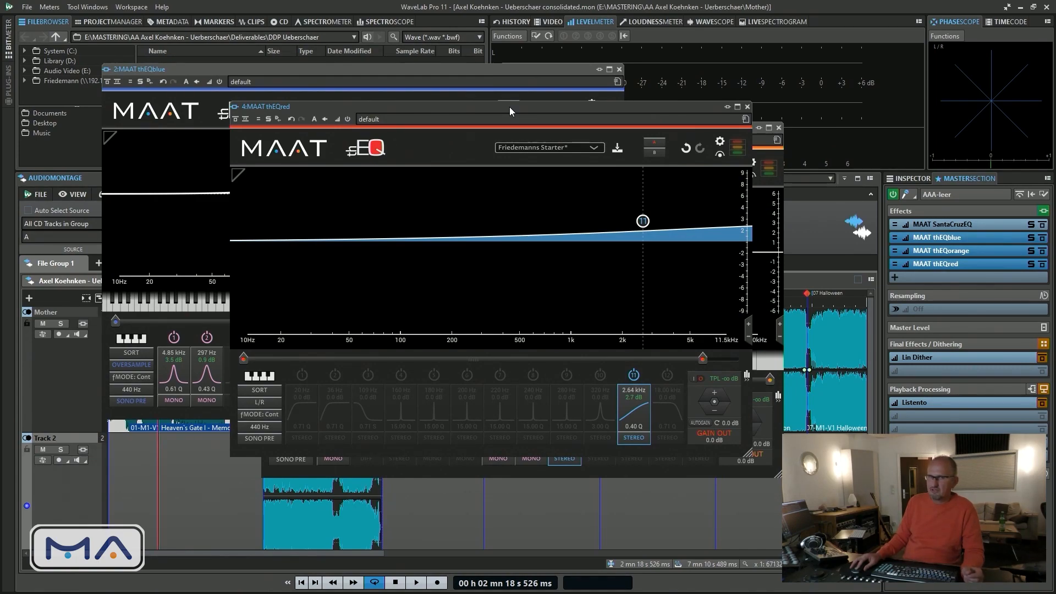
pyautogui.moveTo(509, 107); pyautogui.dragTo(516, 116)
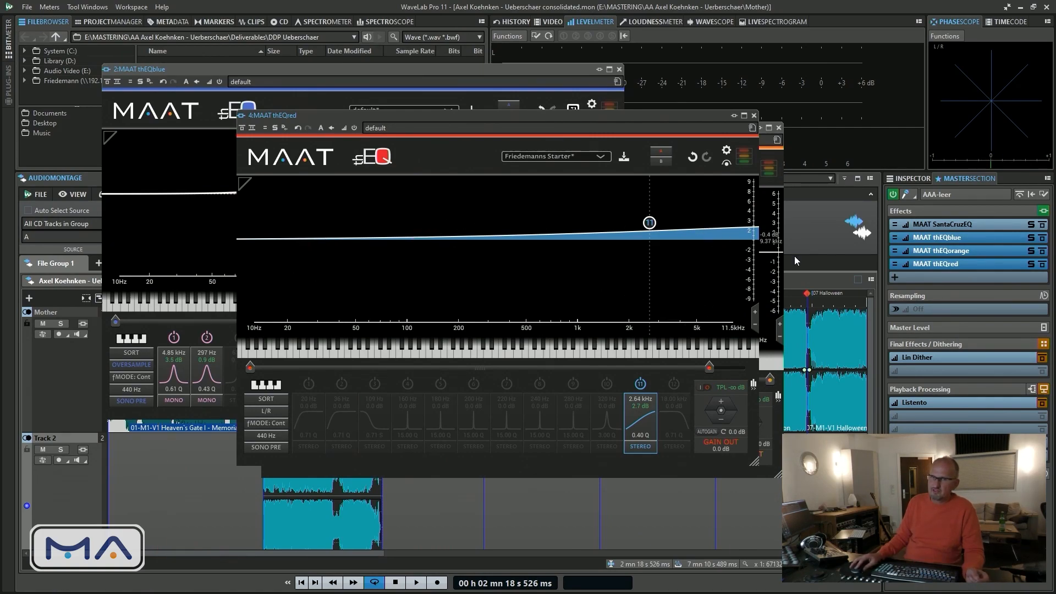
pyautogui.moveTo(394, 113); pyautogui.dragTo(478, 99)
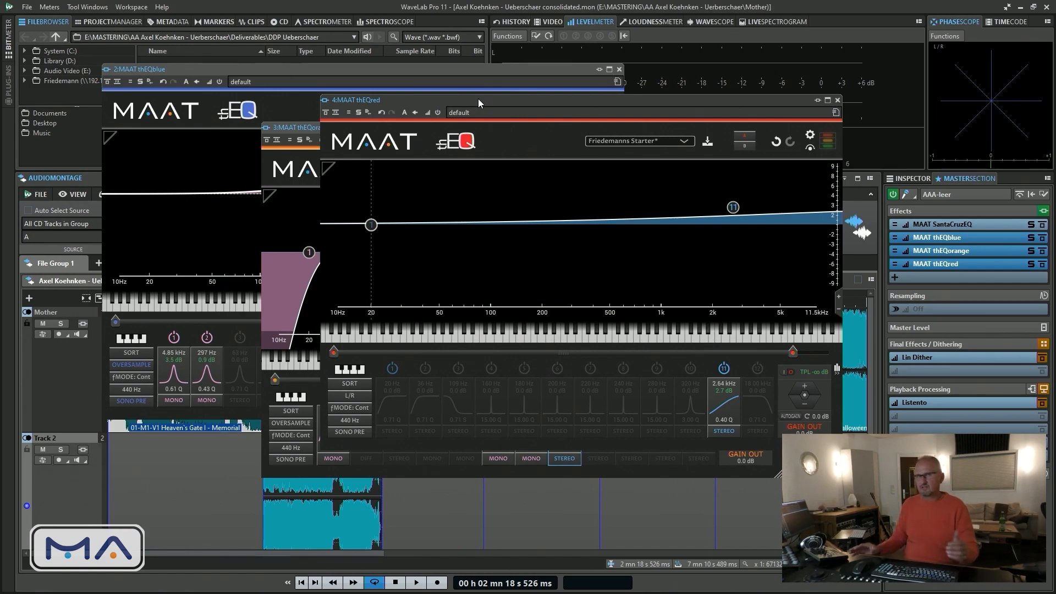
pyautogui.moveTo(484, 99); pyautogui.dragTo(496, 88)
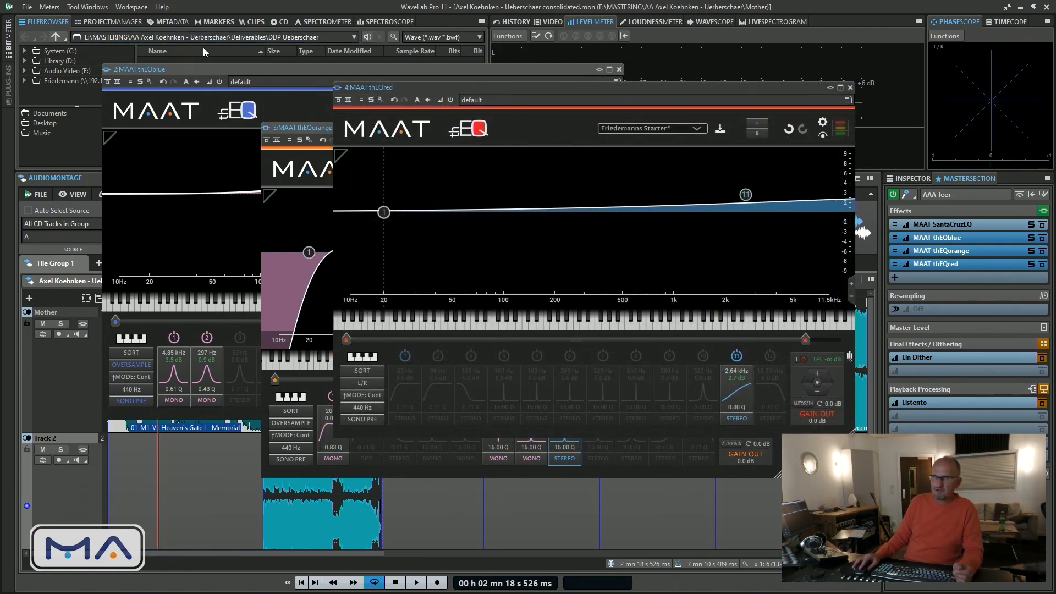
pyautogui.moveTo(421, 86); pyautogui.dragTo(351, 65)
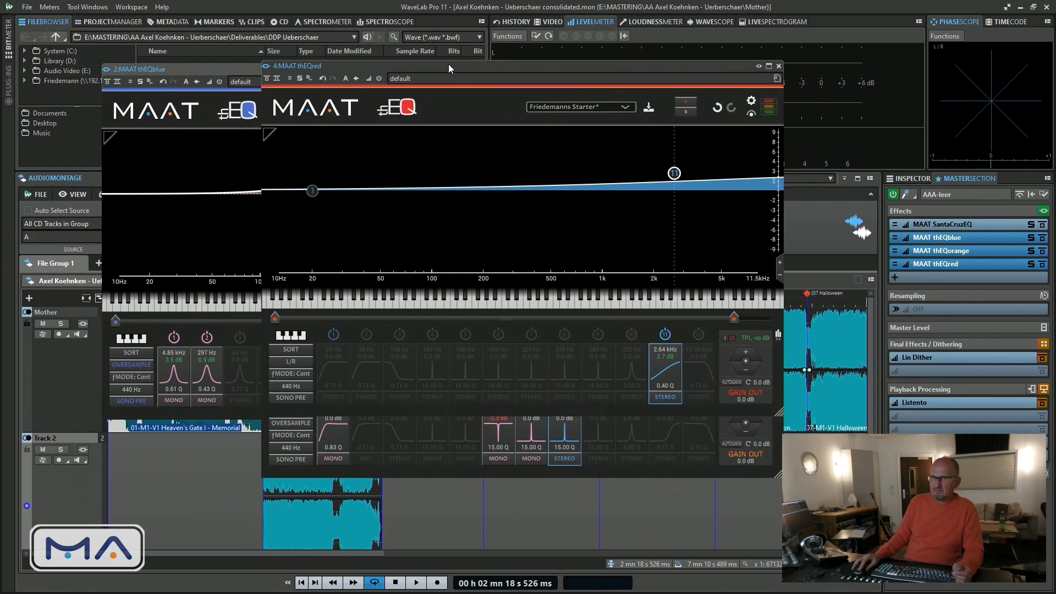
pyautogui.moveTo(448, 67); pyautogui.dragTo(483, 67)
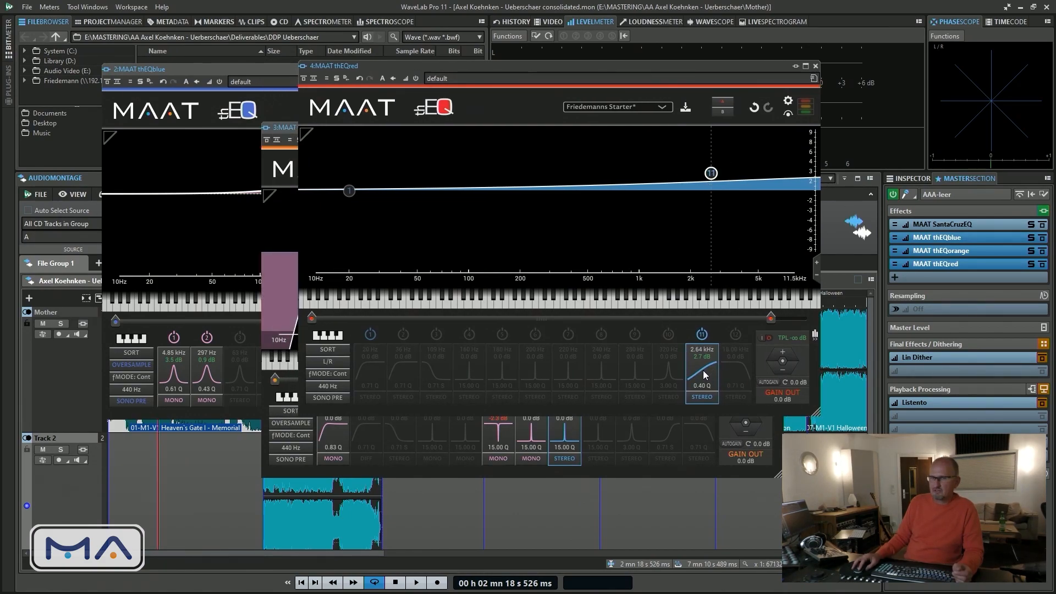
# In thEQred, set the band 11 high shelf to about 7.07 kHz and add a 0.9 dB band 10 boost at 3.99 kHz, Q 0.89
pyautogui.moveTo(711, 174)
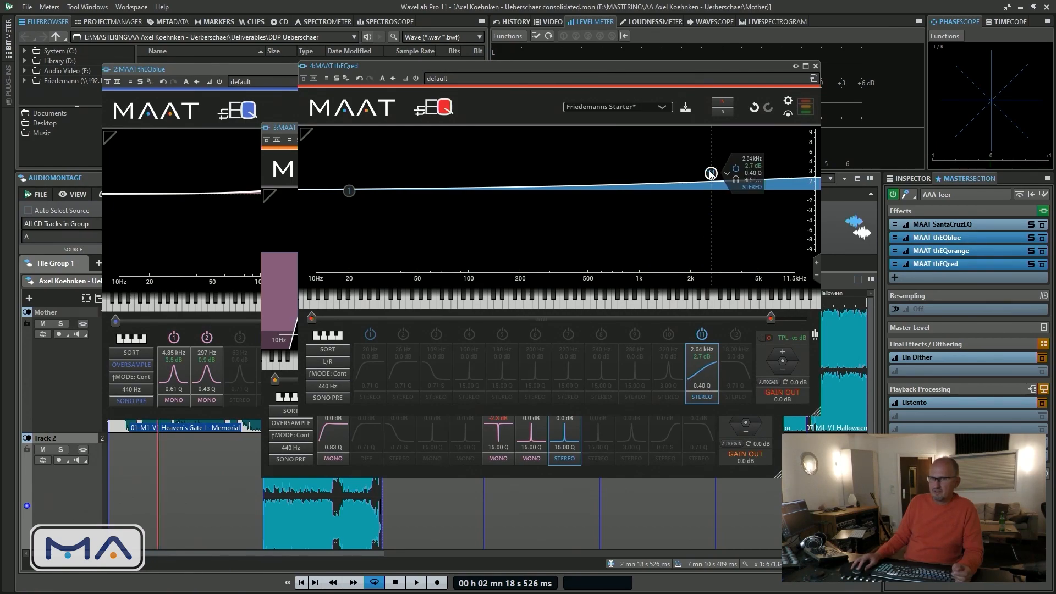
pyautogui.moveTo(712, 174); pyautogui.dragTo(715, 177)
pyautogui.scroll(7, 715, 177)
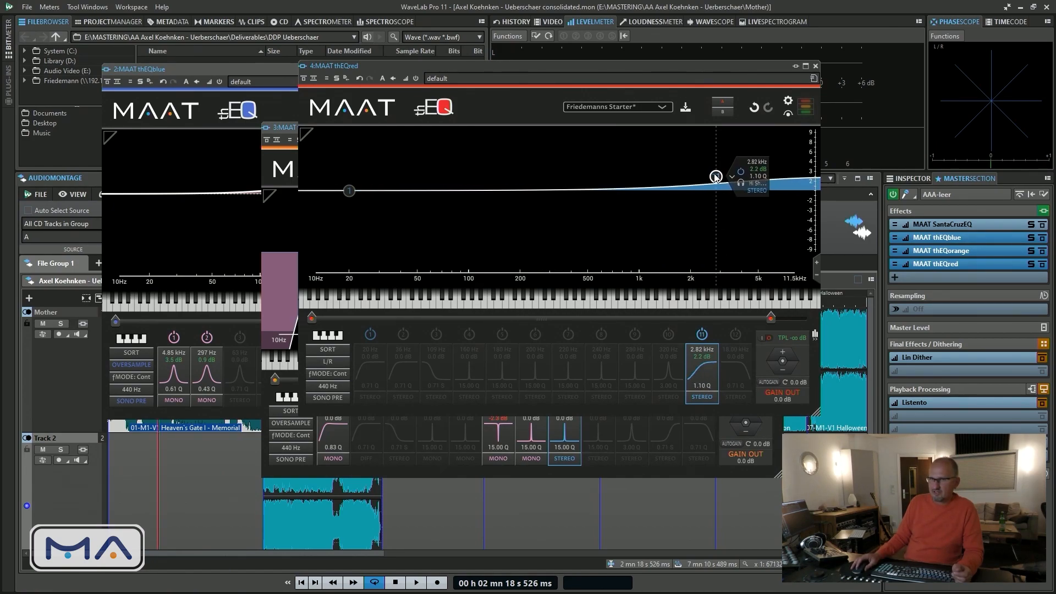
pyautogui.scroll(4, 716, 176)
pyautogui.scroll(2, 716, 178)
pyautogui.scroll(-8, 716, 177)
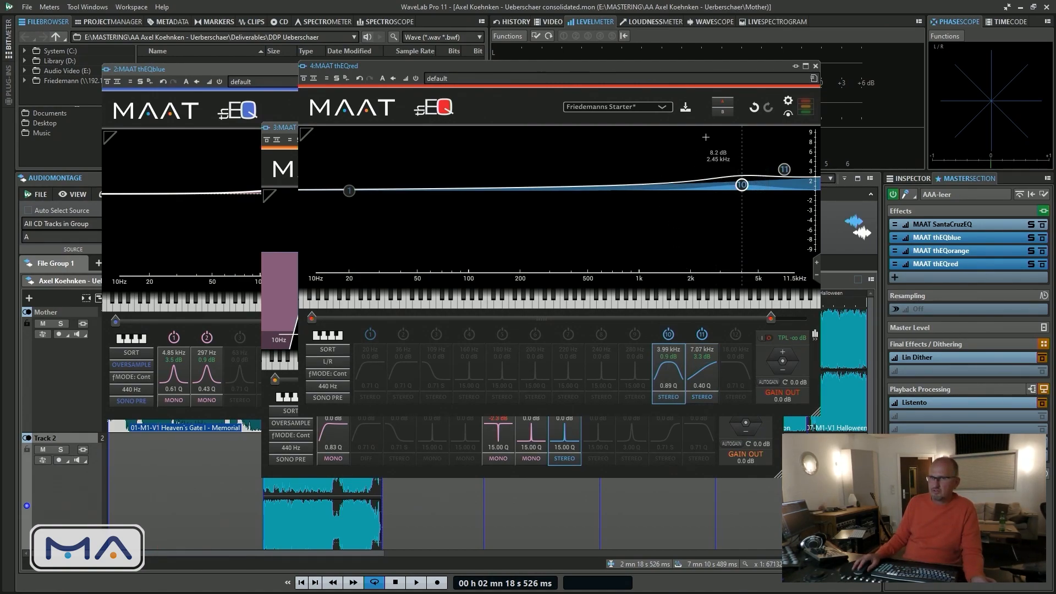
# Review the DSP Resolution options in thEQred's preferences, keep Xtra and close the preferences
pyautogui.click(787, 101)
pyautogui.click(558, 182)
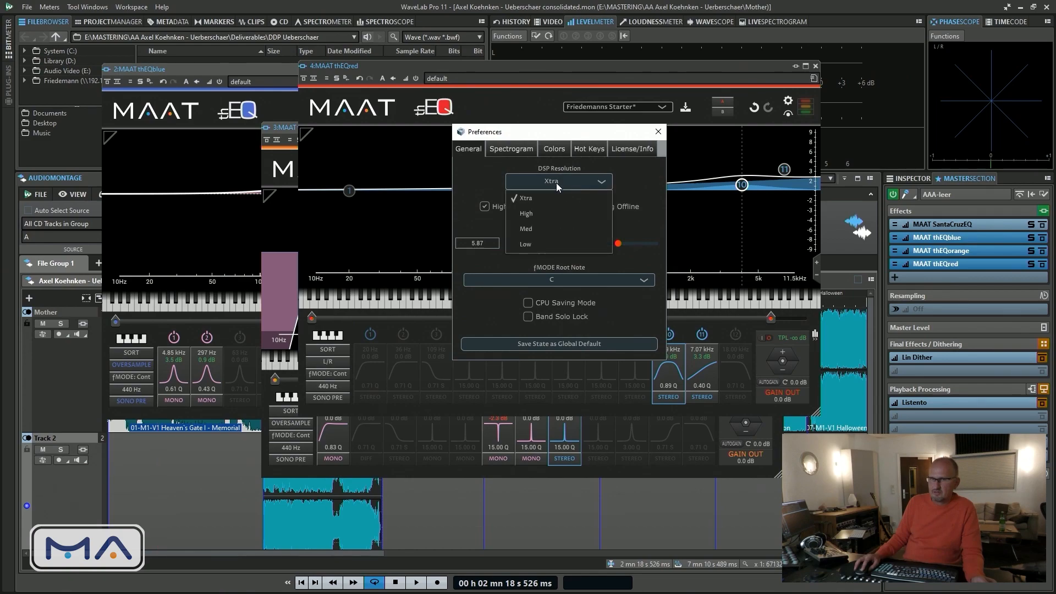
pyautogui.click(636, 177)
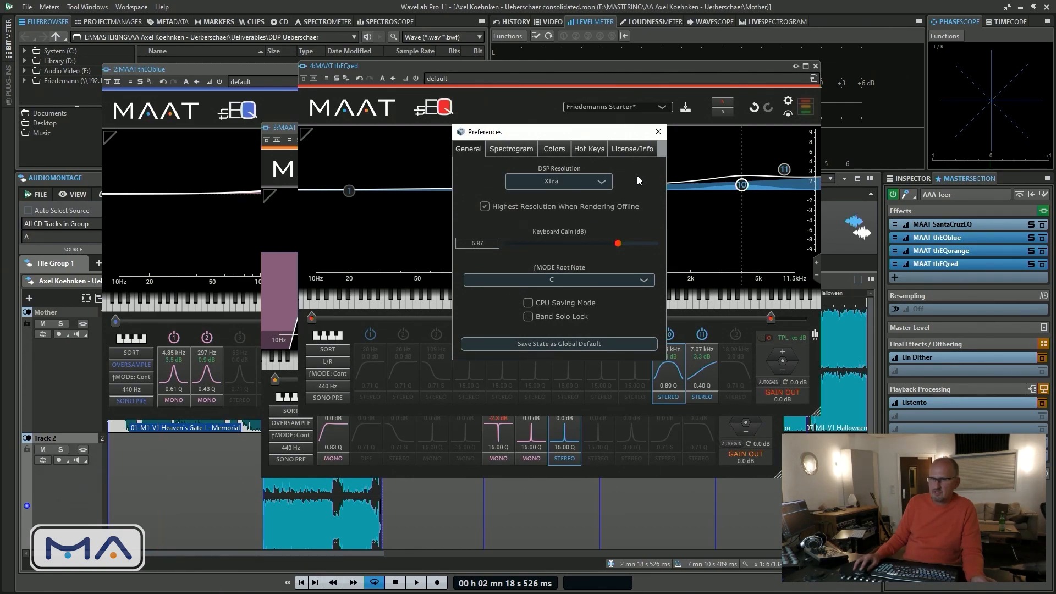
pyautogui.click(657, 132)
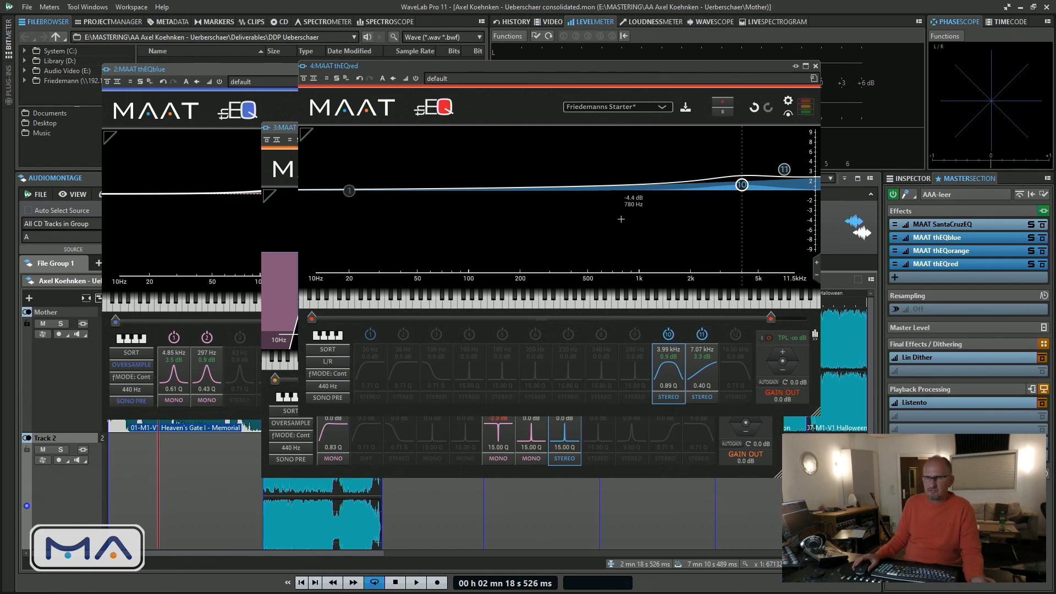
# Close the thEQred window, open MAAT SantaCruzEQ from the effects chain and reposition its window
pyautogui.moveTo(760, 66); pyautogui.dragTo(795, 53)
pyautogui.click(851, 53)
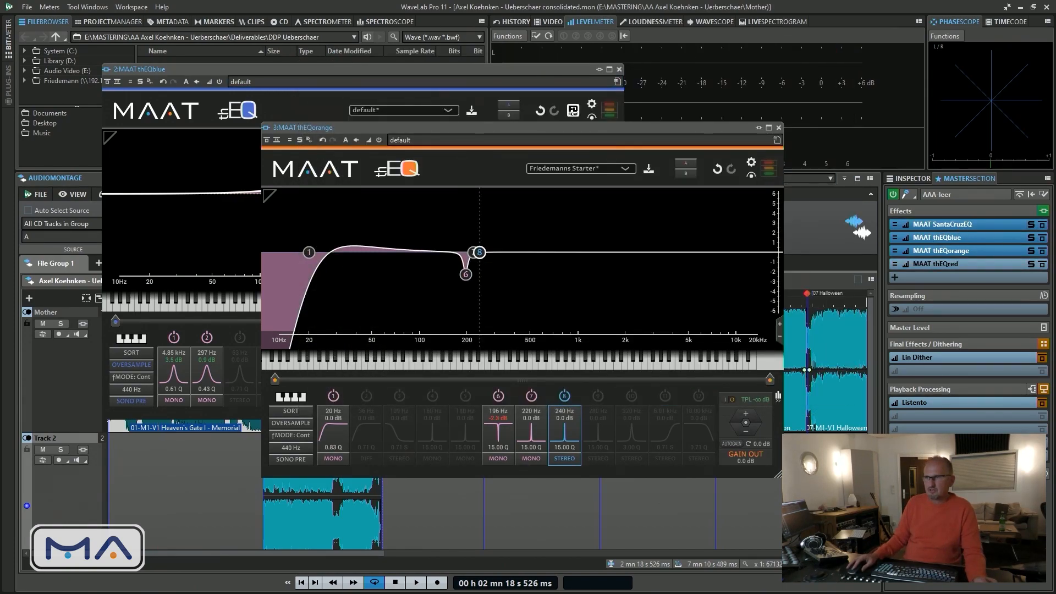
pyautogui.click(942, 224)
pyautogui.moveTo(907, 162); pyautogui.dragTo(744, 102)
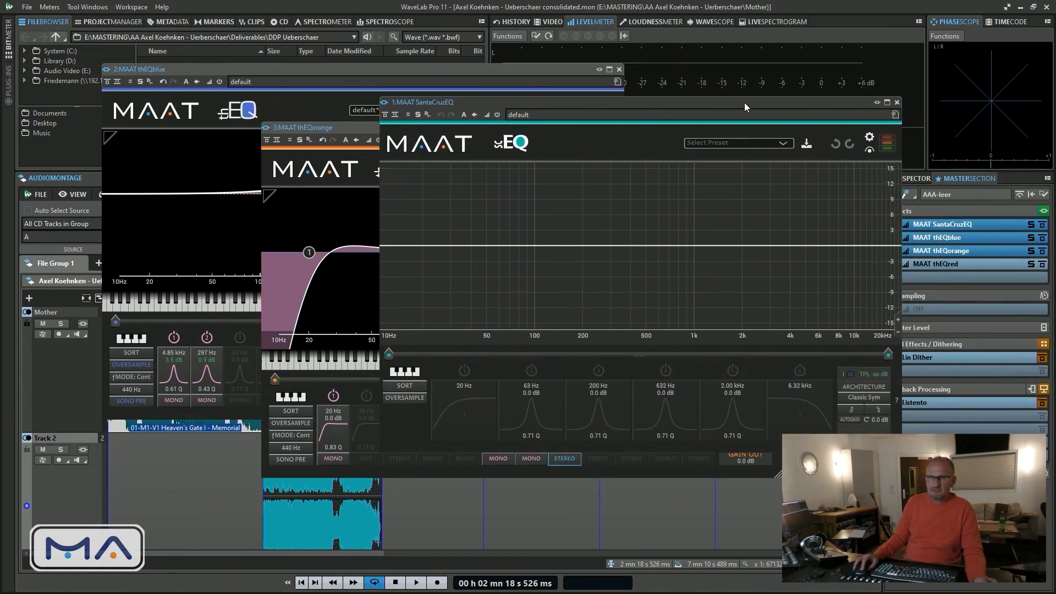
# Close the thEQorange window and reposition the SantaCruzEQ window for comparison with thEQblue, first beside it and finally partly overlapping it
pyautogui.click(348, 133)
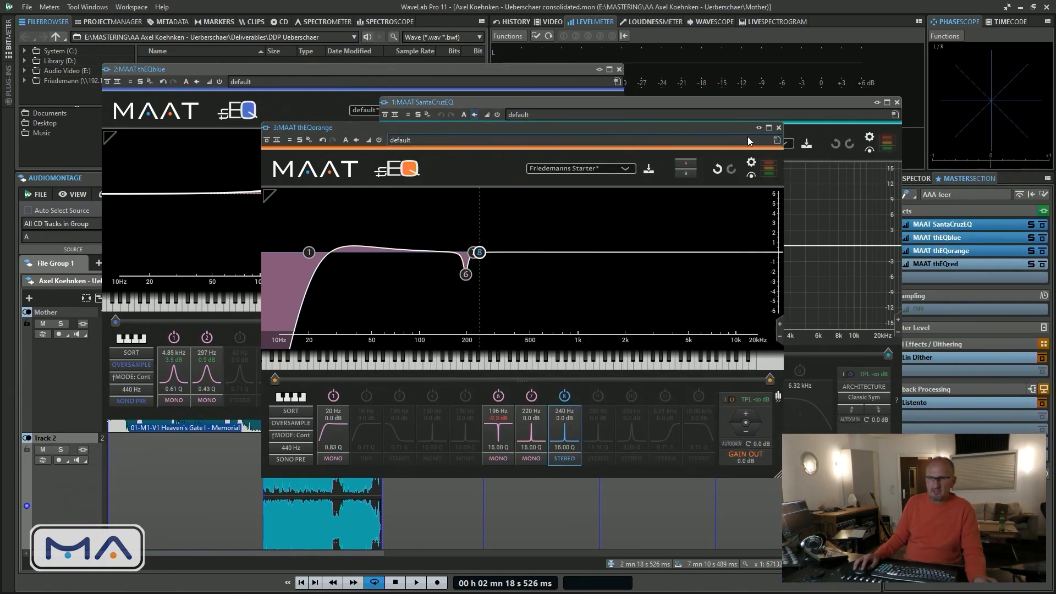
pyautogui.click(367, 69)
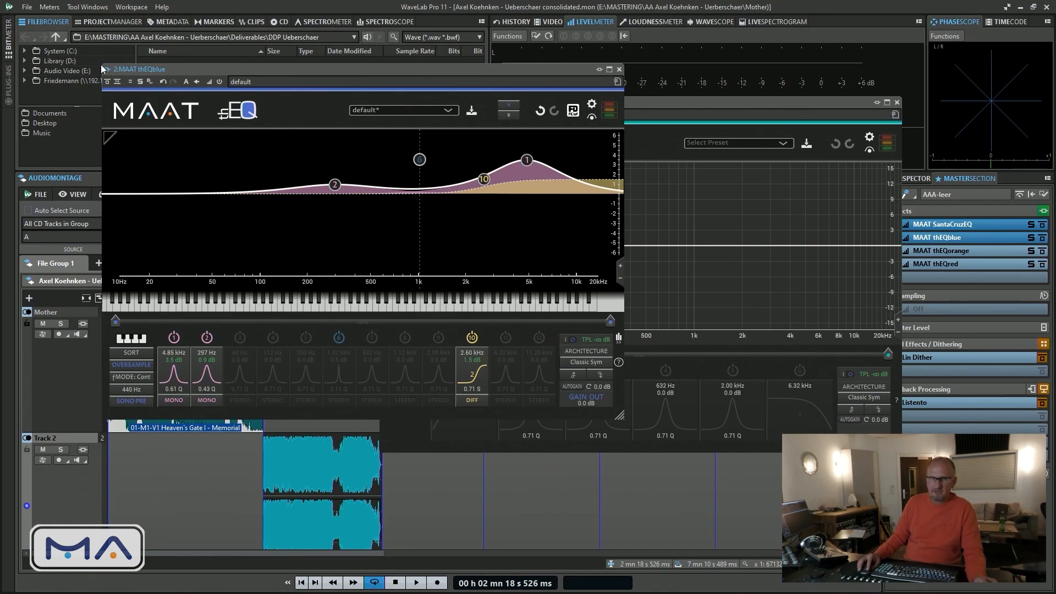
pyautogui.click(755, 101)
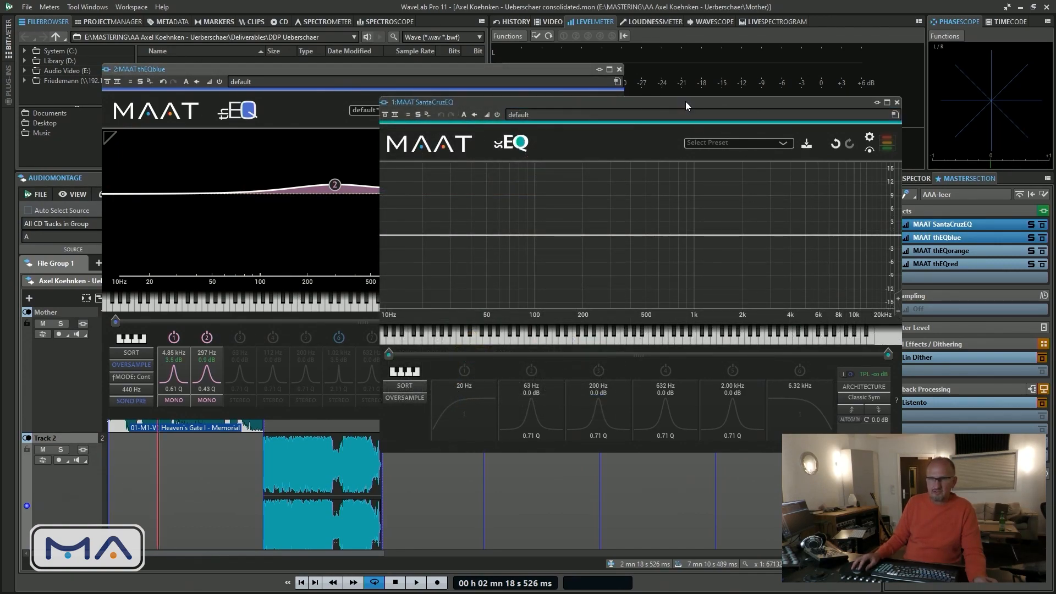
pyautogui.moveTo(685, 102); pyautogui.dragTo(931, 67)
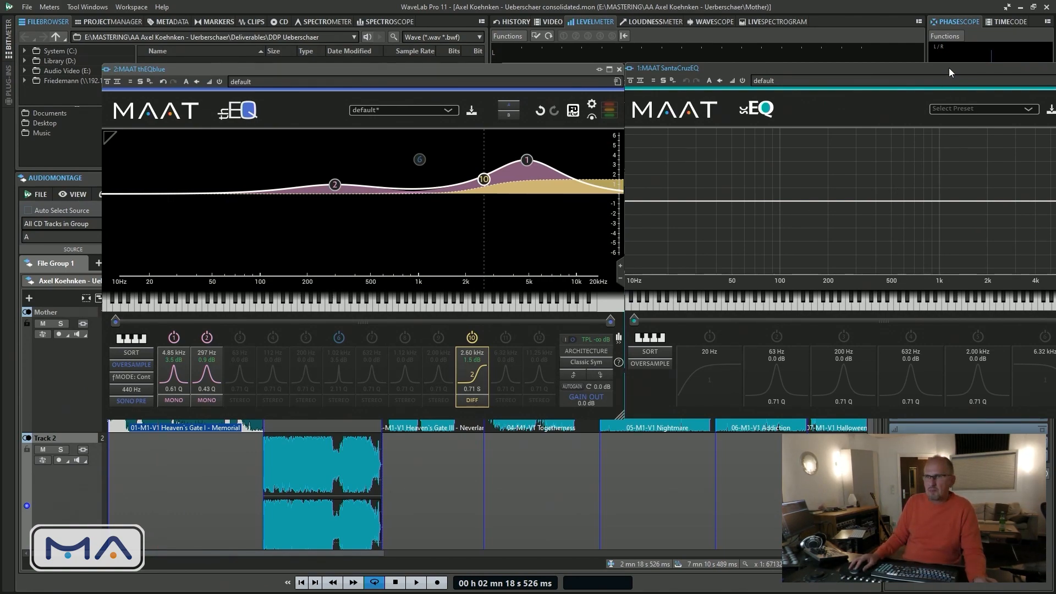
pyautogui.moveTo(949, 68); pyautogui.dragTo(631, 128)
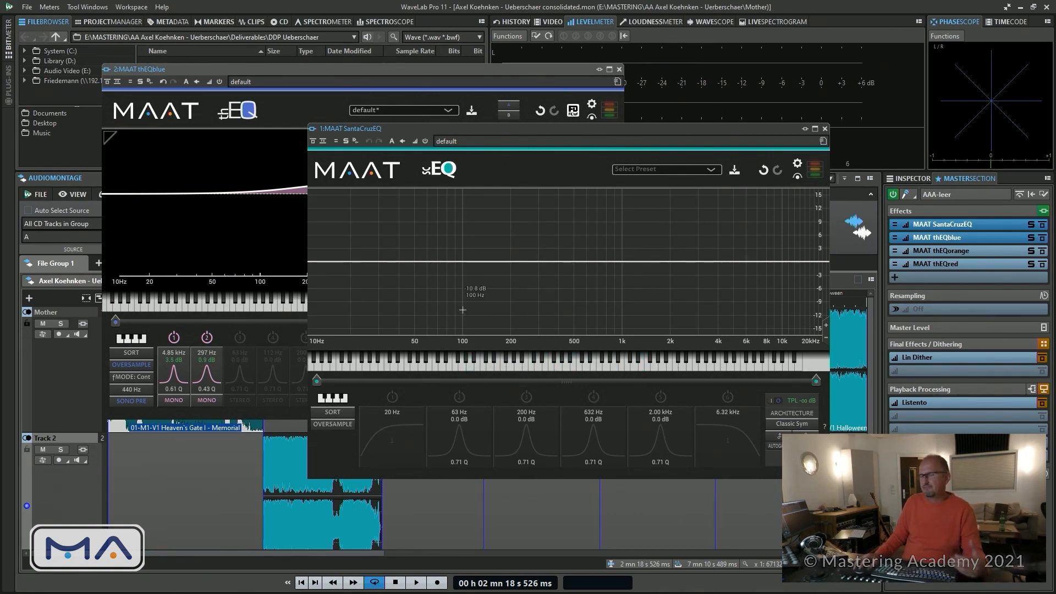
# Add a band 2 boost of about 0.4 dB at 36 Hz in SantaCruzEQ and close its window
pyautogui.doubleClick(391, 259)
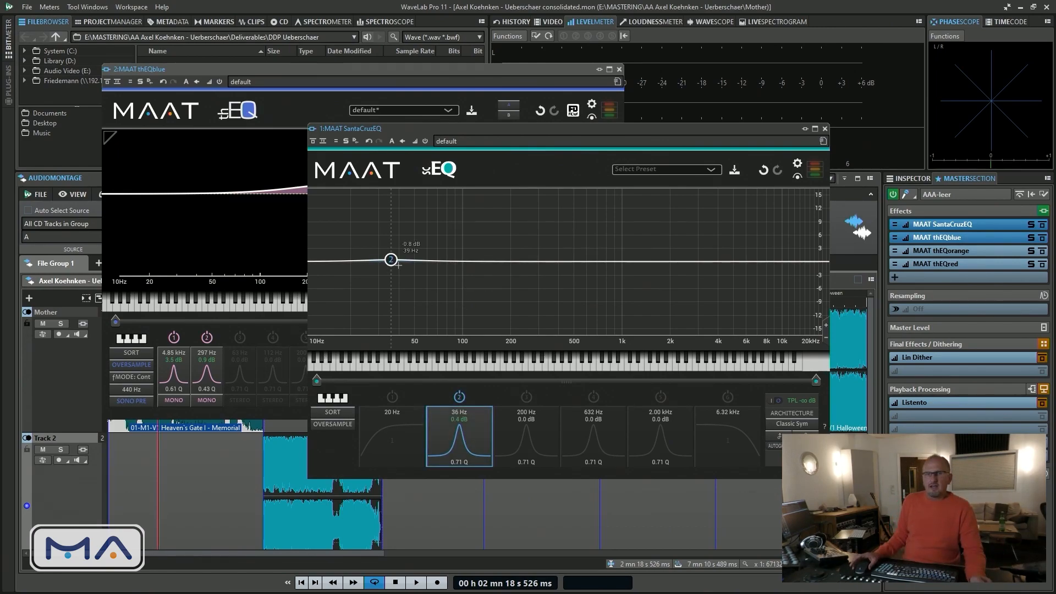
pyautogui.click(824, 129)
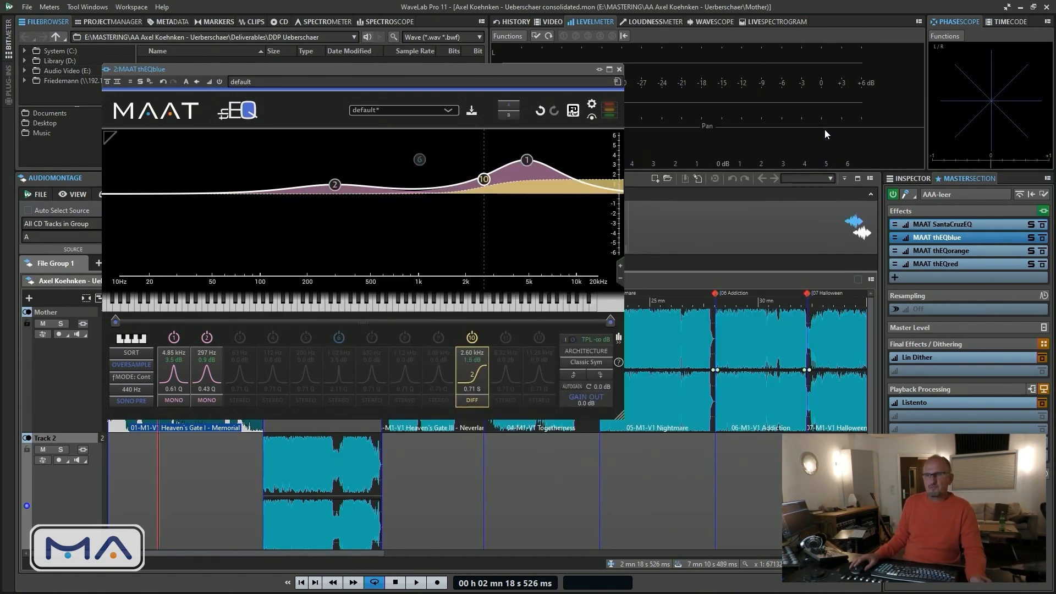